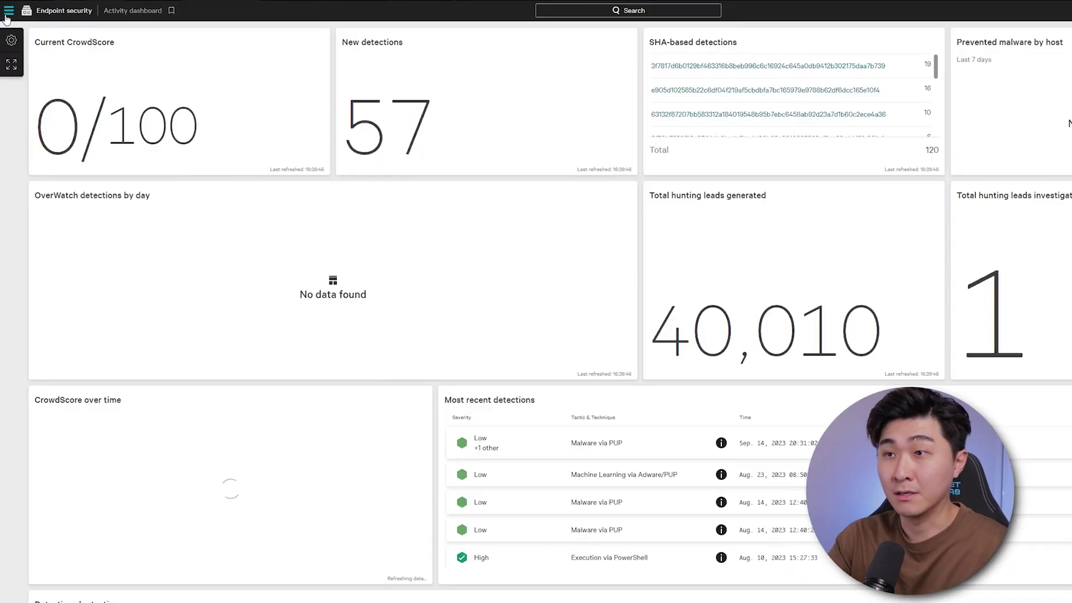
Step: Filter Host Management by the suspect hostname and open that Windows 10 host's details
{"action": "left_click", "coordinate": [9, 11]}
{"action": "mouse_move", "coordinate": [89, 276]}
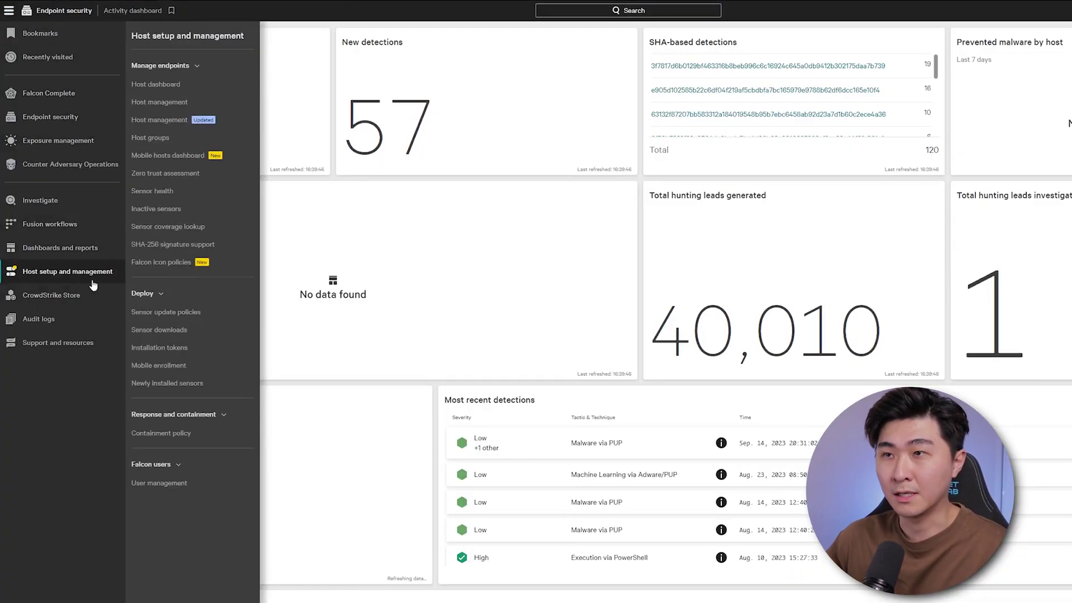
{"action": "left_click", "coordinate": [169, 120]}
{"action": "left_click", "coordinate": [125, 67]}
{"action": "type", "text": "hostna"}
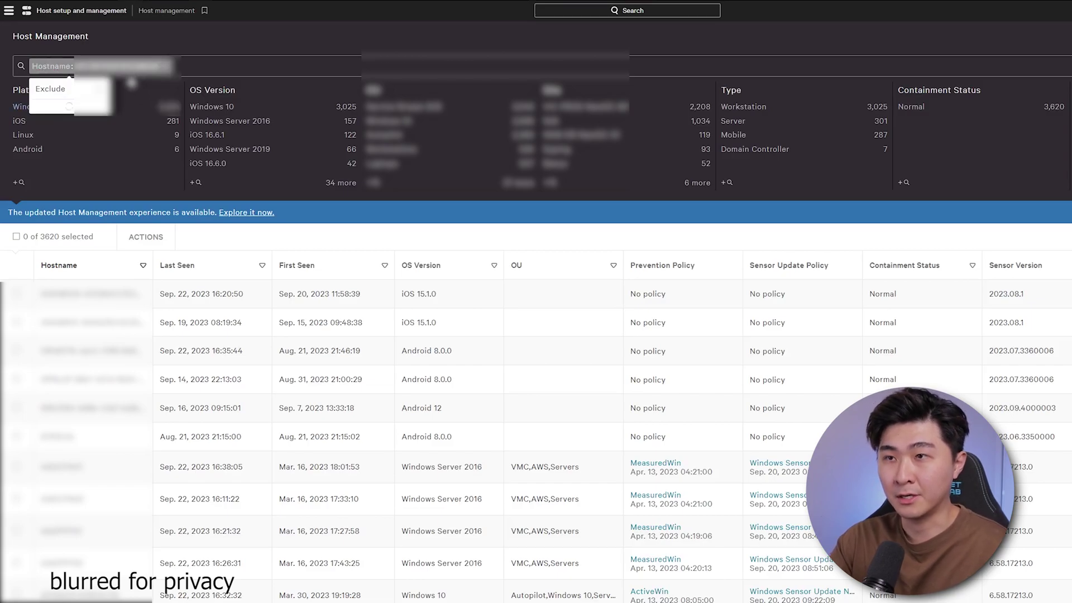
{"action": "left_click", "coordinate": [450, 273]}
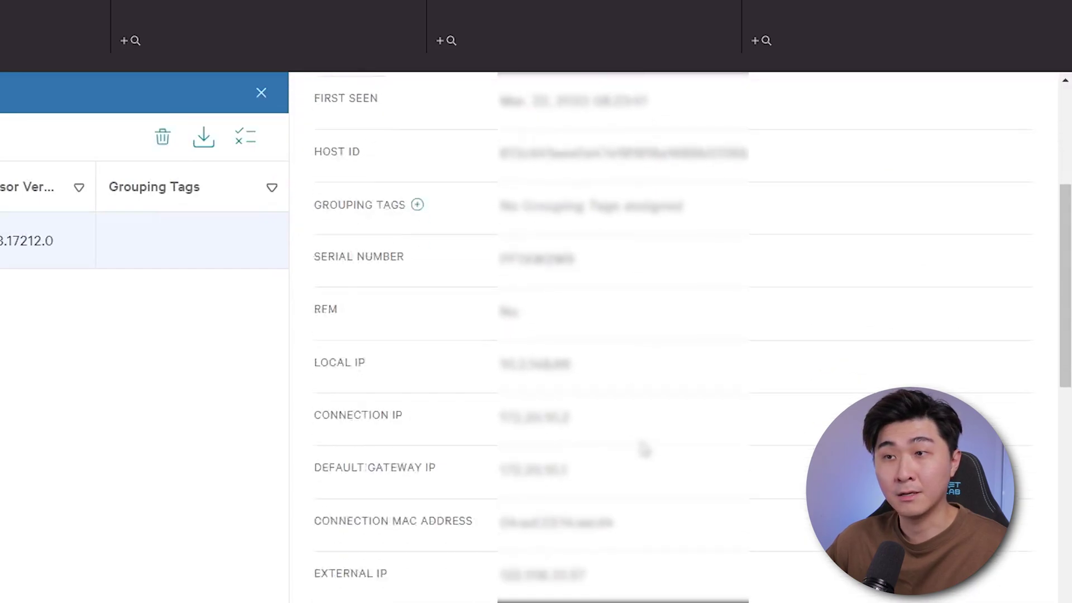
Step: Scroll the host details down to User Info to see the September user logins
{"action": "scroll", "coordinate": [645, 439], "scroll_direction": "down", "scroll_amount": 10}
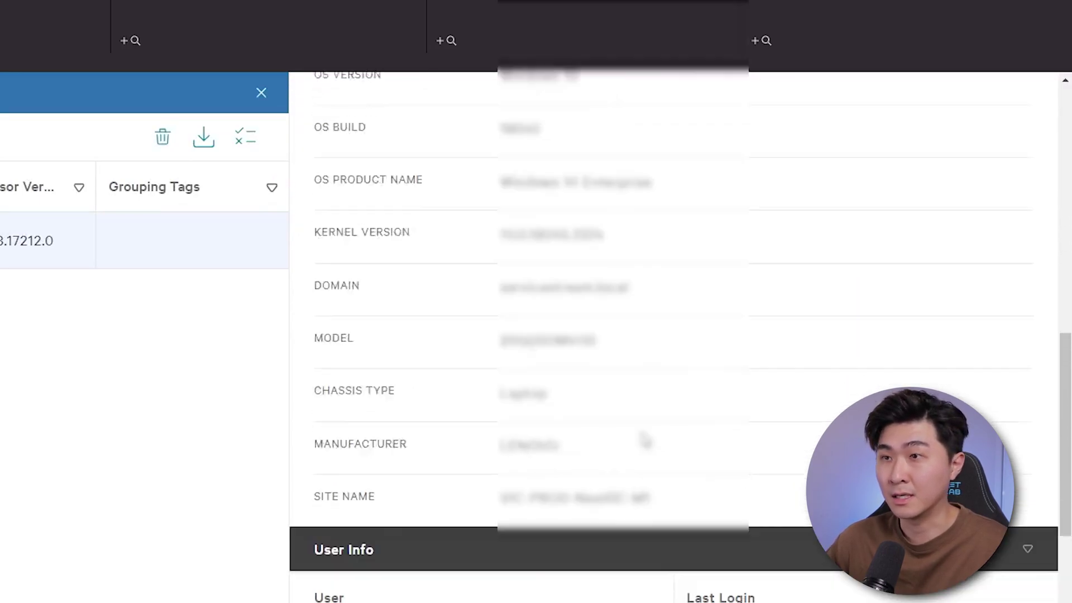
{"action": "scroll", "coordinate": [645, 437], "scroll_direction": "down", "scroll_amount": 2}
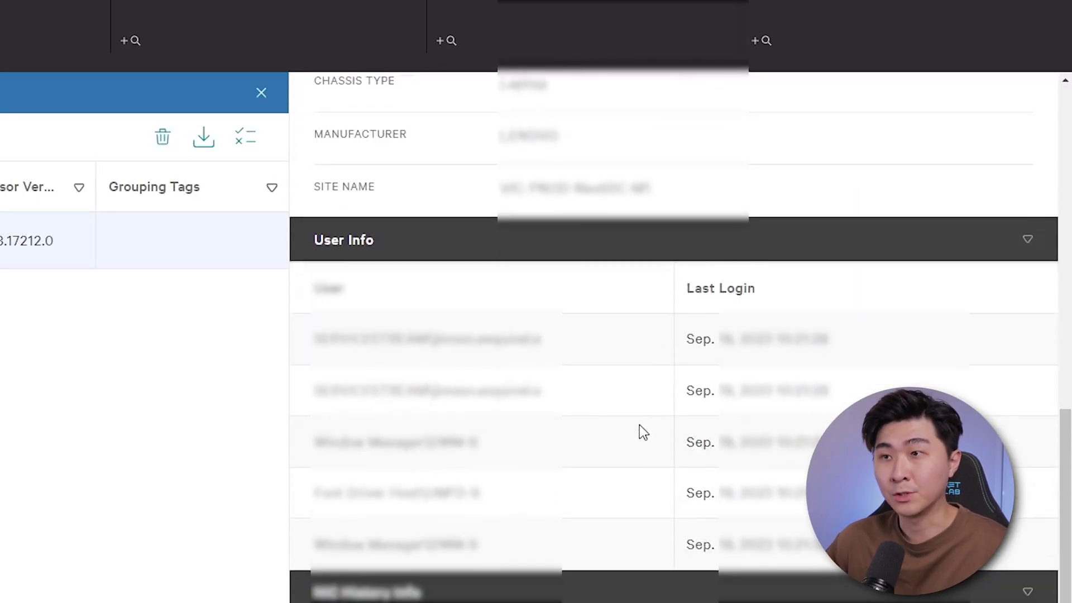
{"action": "scroll", "coordinate": [642, 432], "scroll_direction": "down", "scroll_amount": 2}
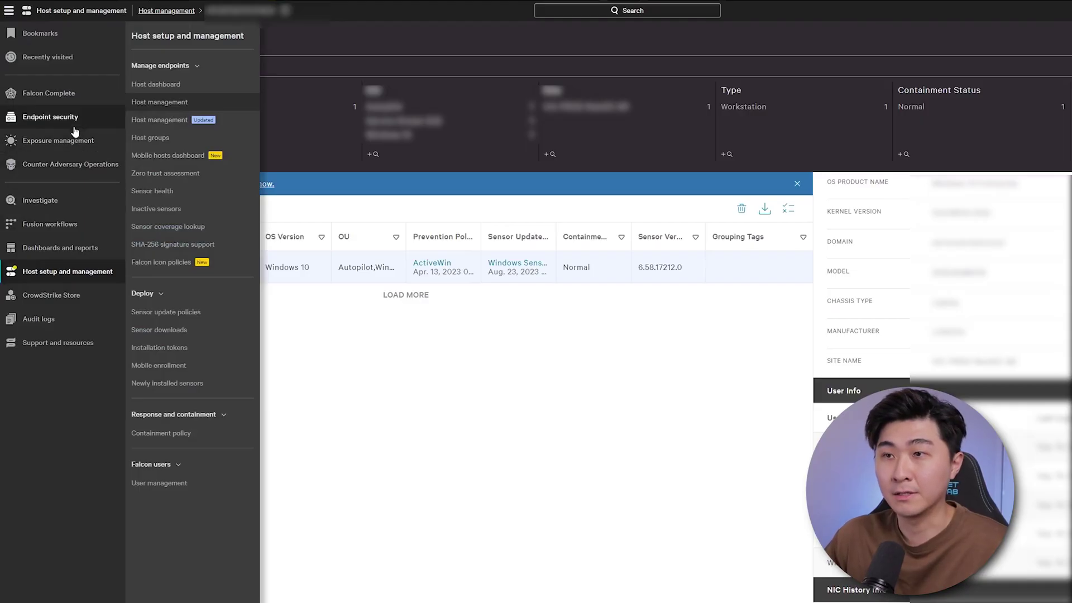
Step: Apply a Hostname filter for the suspect host in Endpoint detections, which returns no results
{"action": "left_click", "coordinate": [72, 119]}
{"action": "left_click", "coordinate": [182, 121]}
{"action": "left_click", "coordinate": [96, 68]}
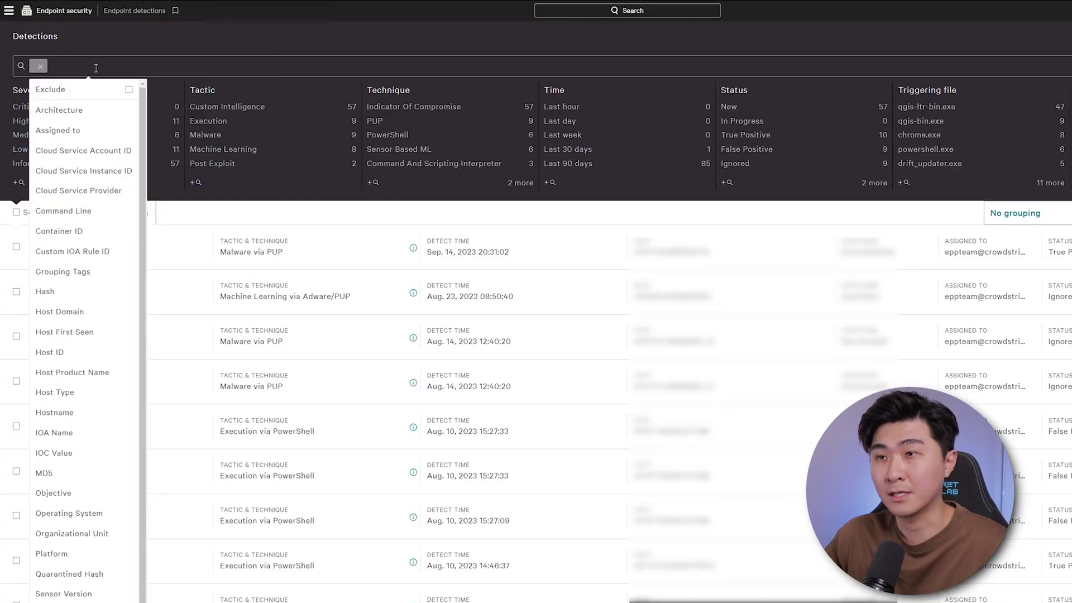
{"action": "type", "text": "hostname"}
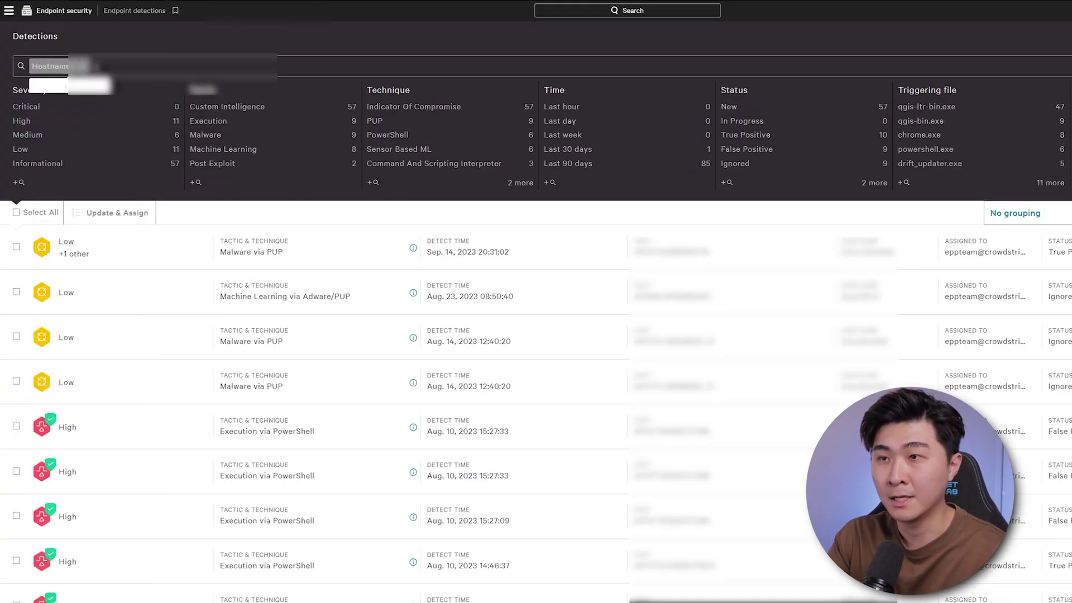
{"action": "key", "text": "Return"}
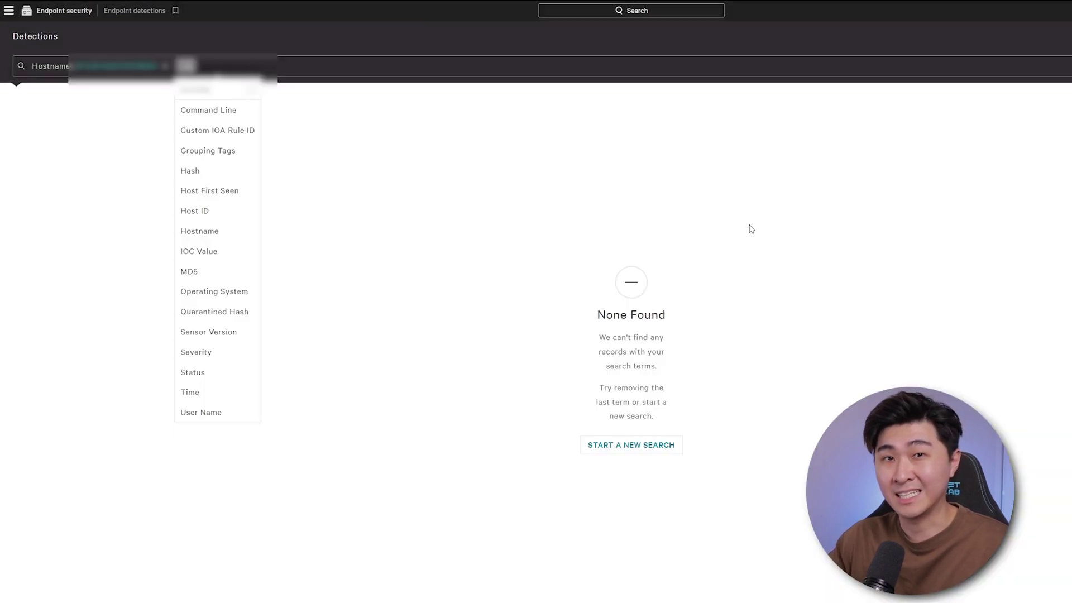
{"action": "left_click", "coordinate": [751, 229]}
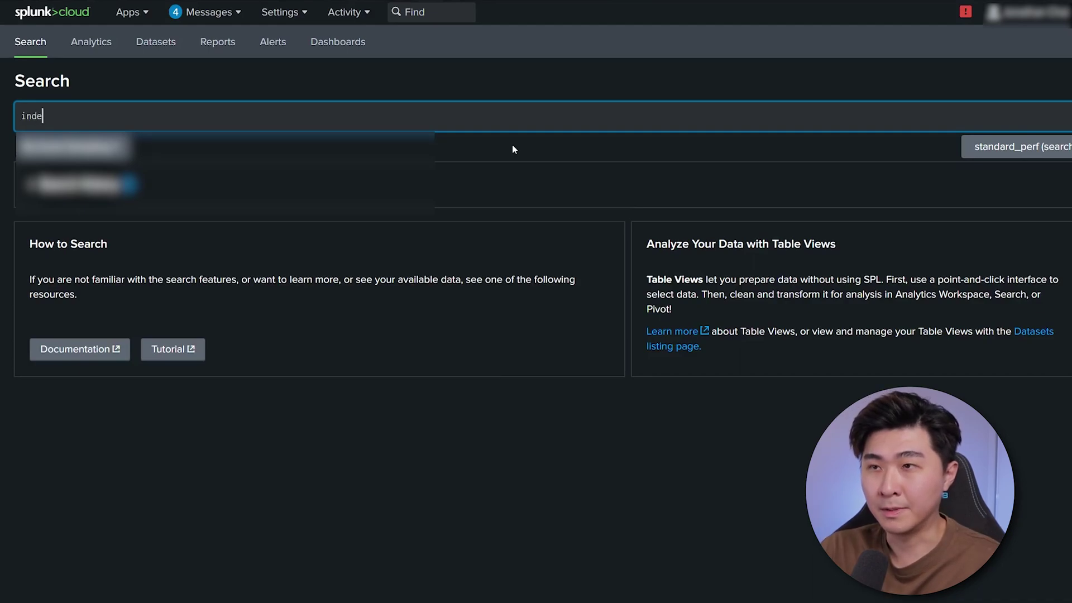
Step: Search index=zscaler for the user over the 07/09/2023–08/09/2023 date range
{"action": "type", "text": "x"}
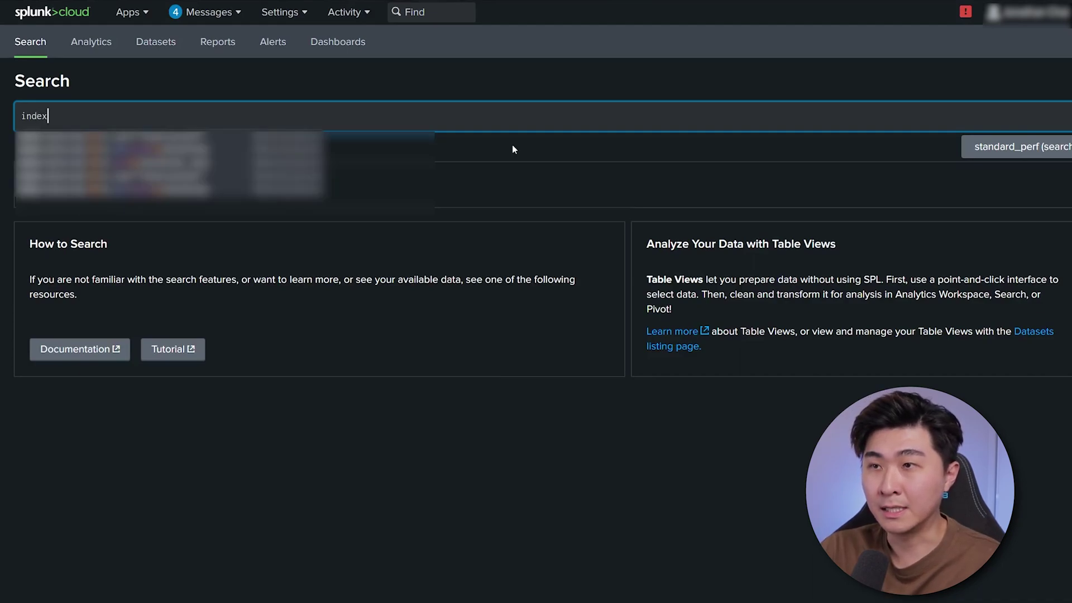
{"action": "type", "text": "=zscaler user="}
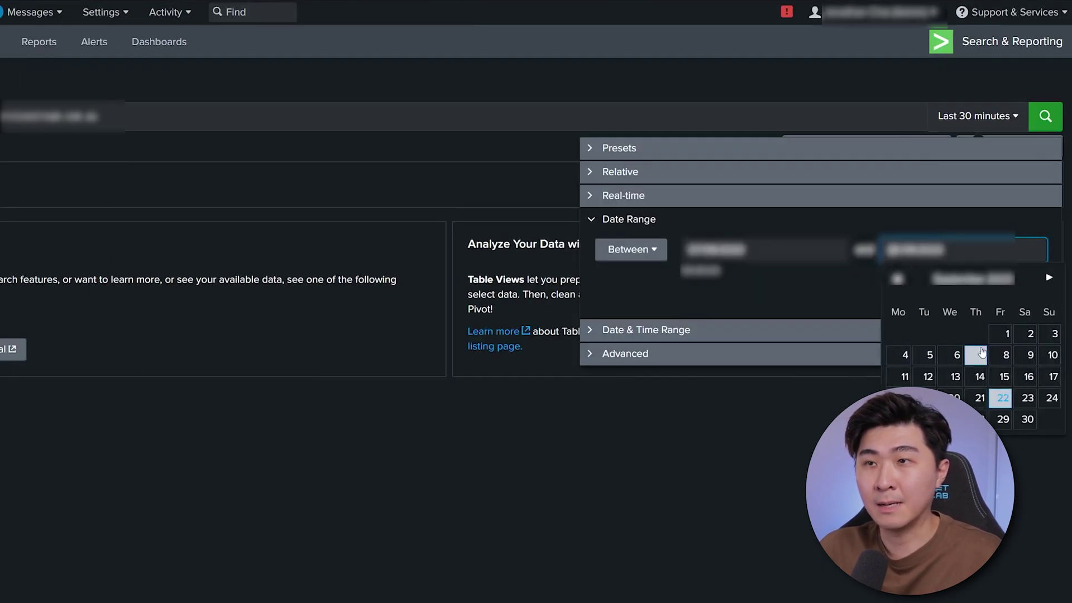
{"action": "left_click", "coordinate": [979, 354]}
{"action": "left_click", "coordinate": [1007, 291]}
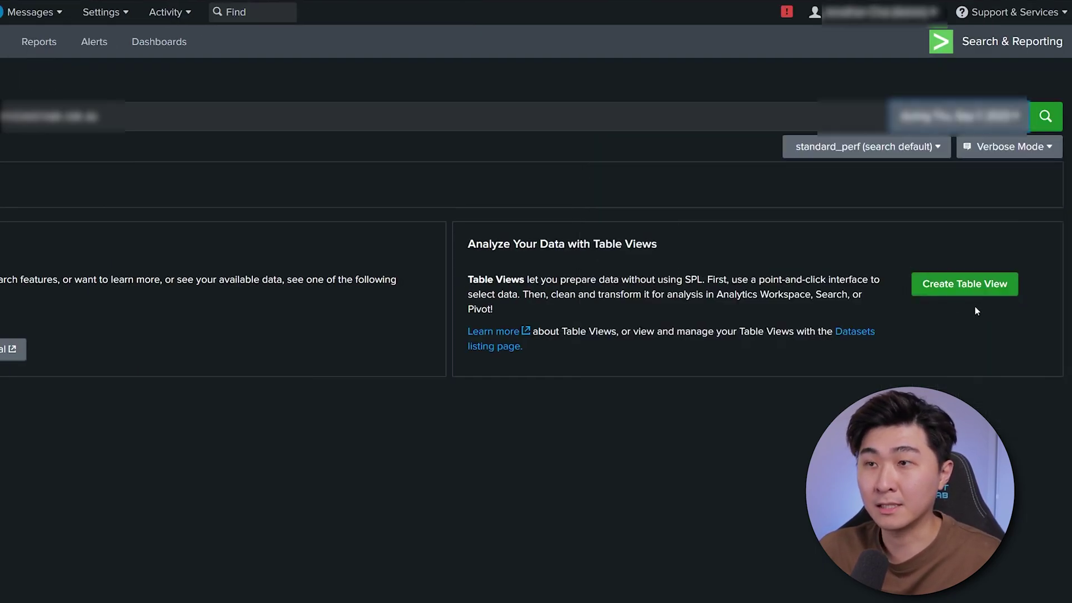
{"action": "left_click", "coordinate": [1045, 117]}
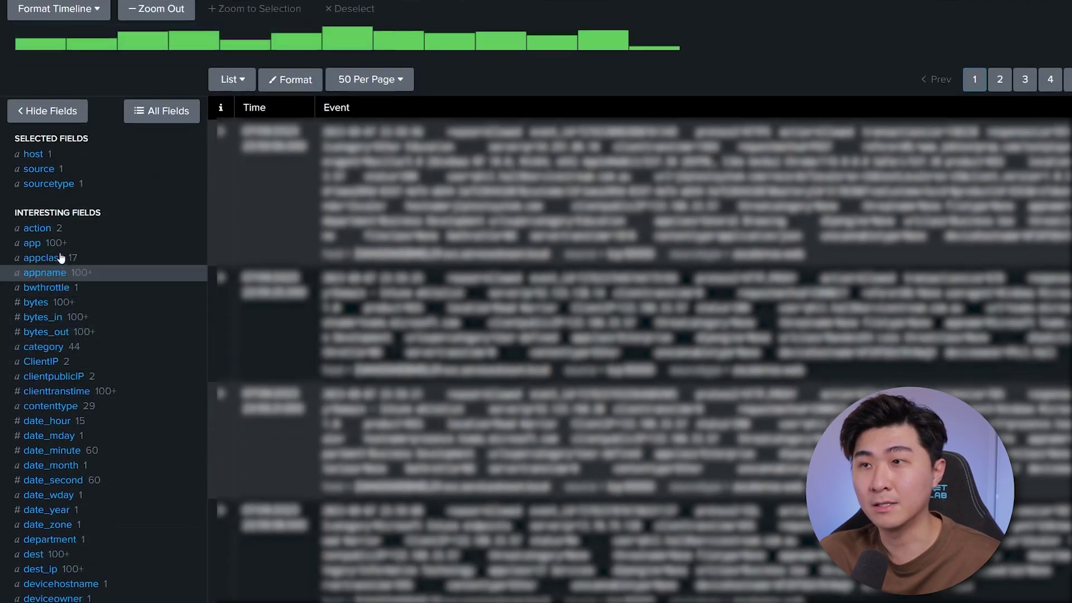
Step: Inspect the action, unscannabletype and url field summaries for their top values
{"action": "left_click", "coordinate": [56, 234]}
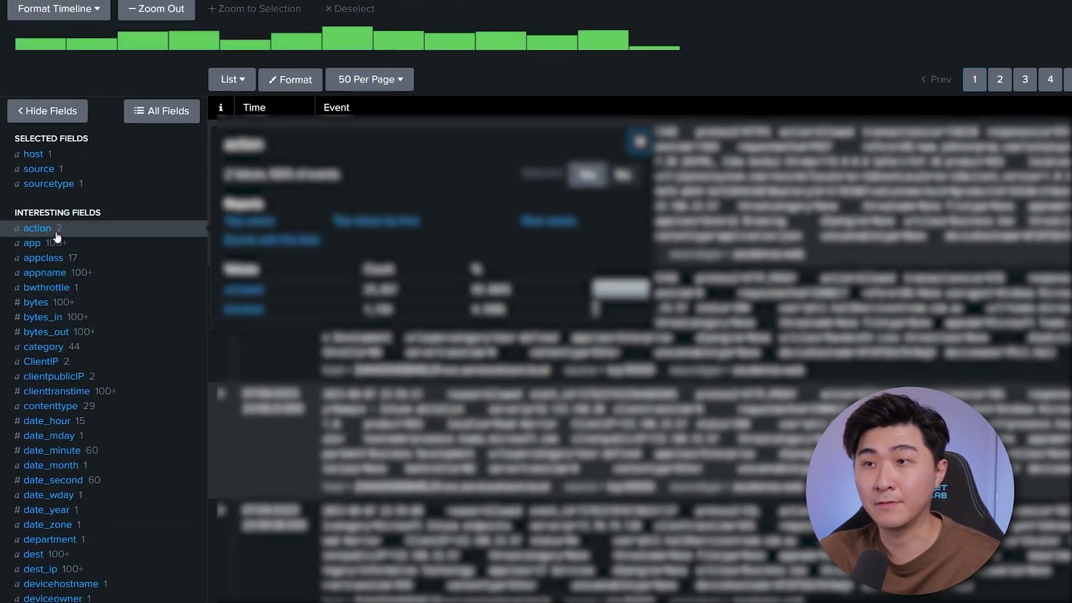
{"action": "left_click", "coordinate": [56, 235]}
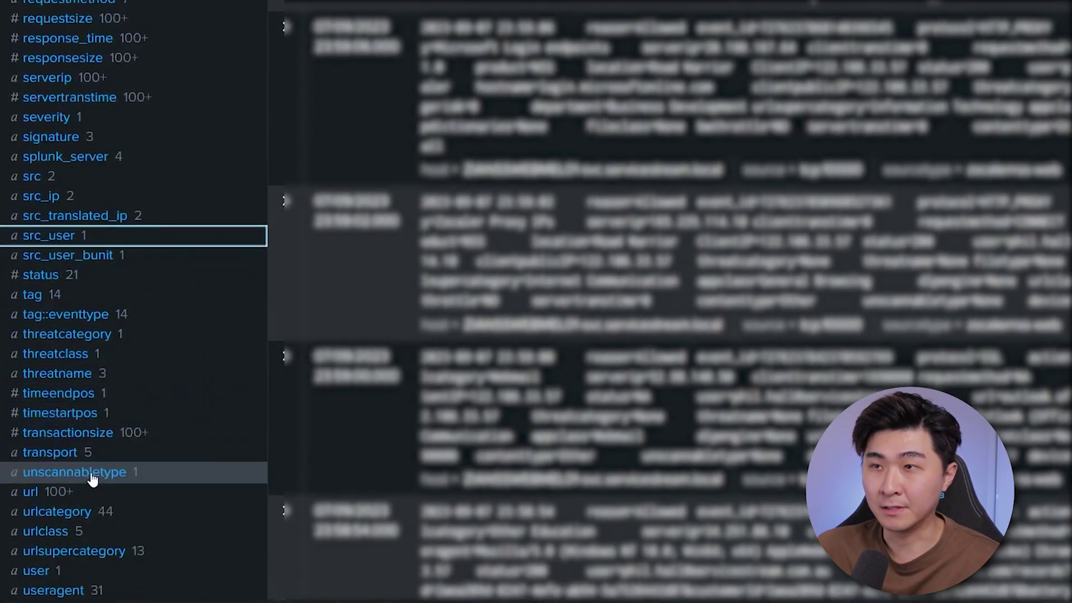
{"action": "left_click", "coordinate": [91, 525]}
{"action": "left_click", "coordinate": [101, 535]}
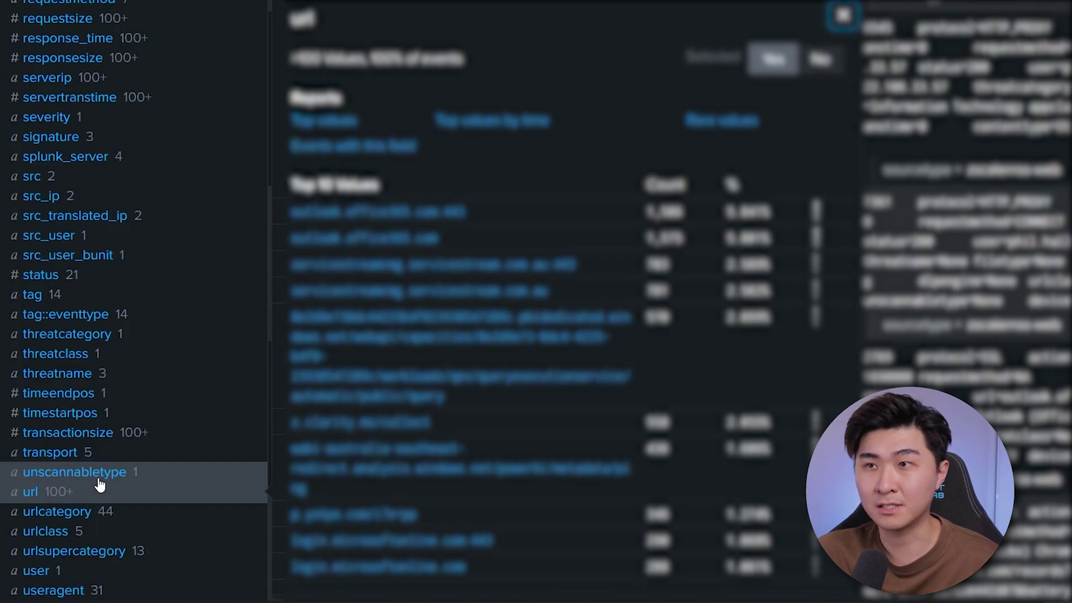
{"action": "scroll", "coordinate": [97, 469], "scroll_direction": "down", "scroll_amount": 2}
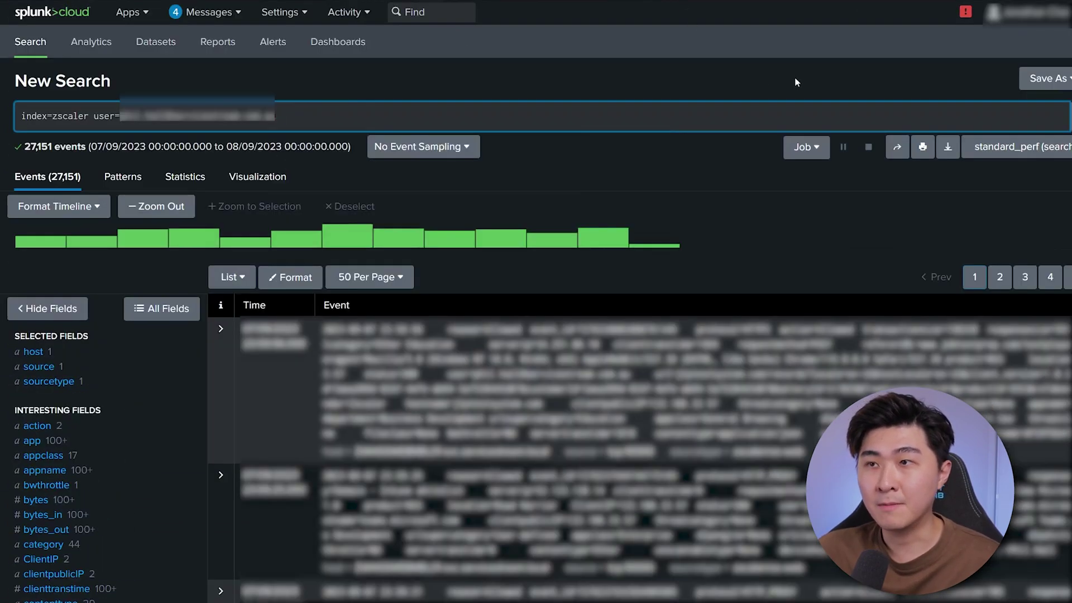
Step: Add a url wildcard filter and pipe the results to stats count by user url
{"action": "type", "text": "url"}
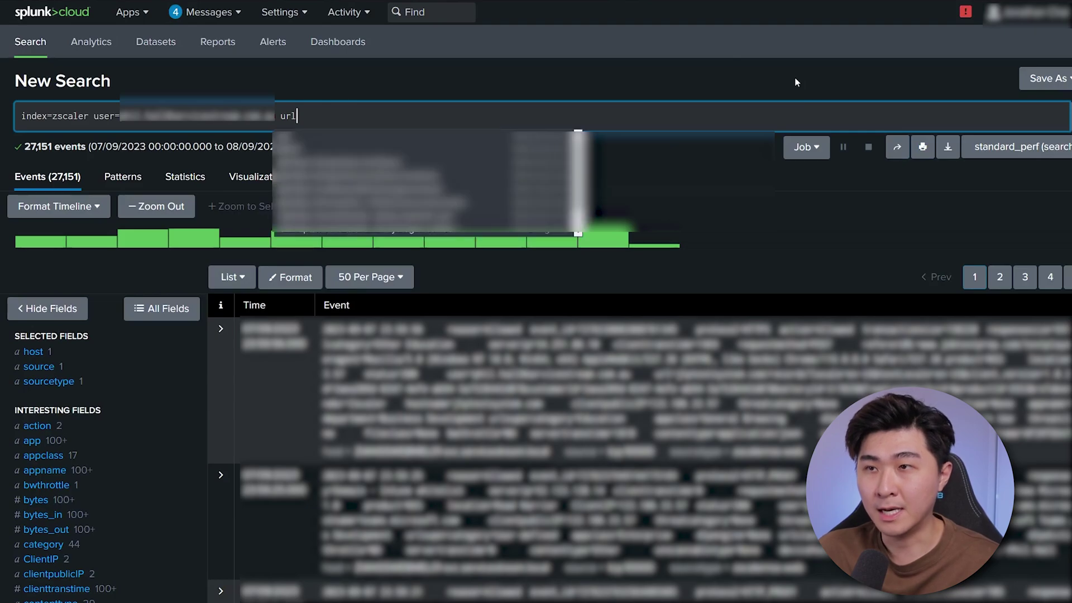
{"action": "type", "text": "=*"}
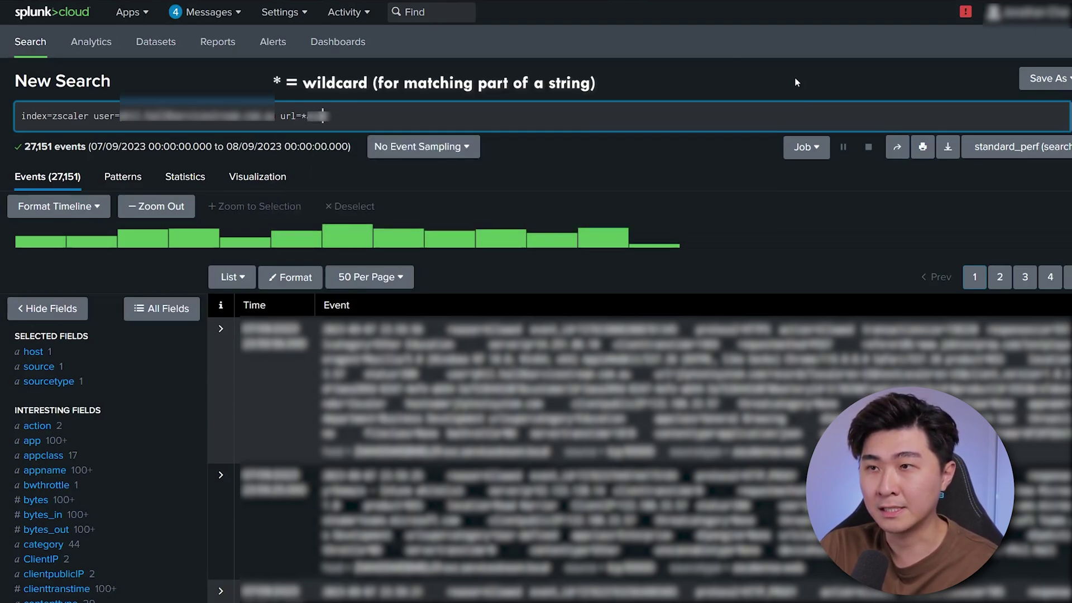
{"action": "type", "text": "abcd*"}
{"action": "key", "text": "Return"}
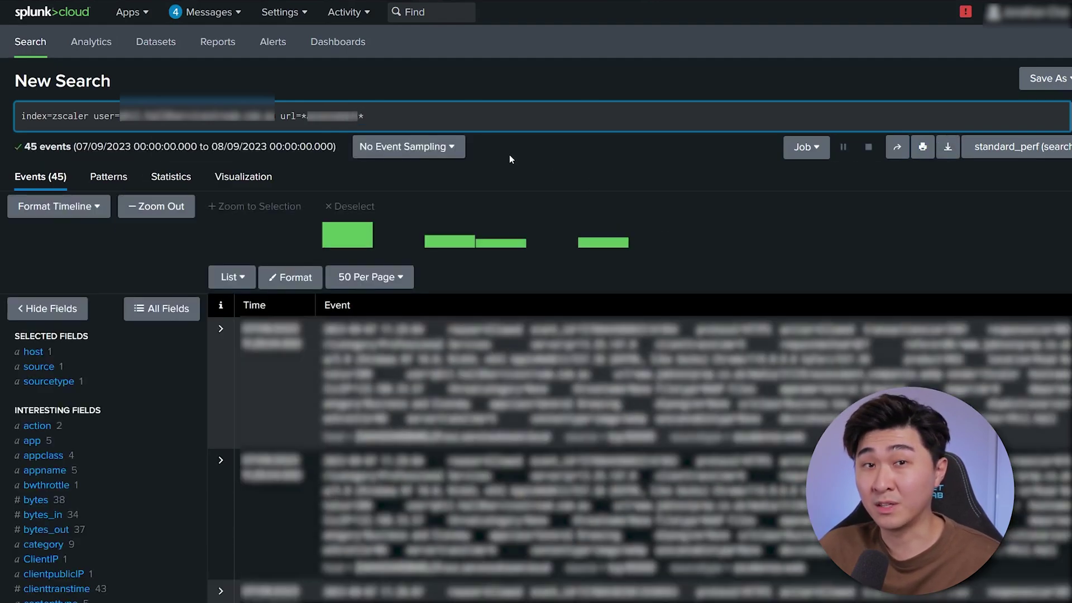
{"action": "left_click", "coordinate": [400, 113]}
{"action": "key", "text": "shift+Return"}
{"action": "type", "text": "| "}
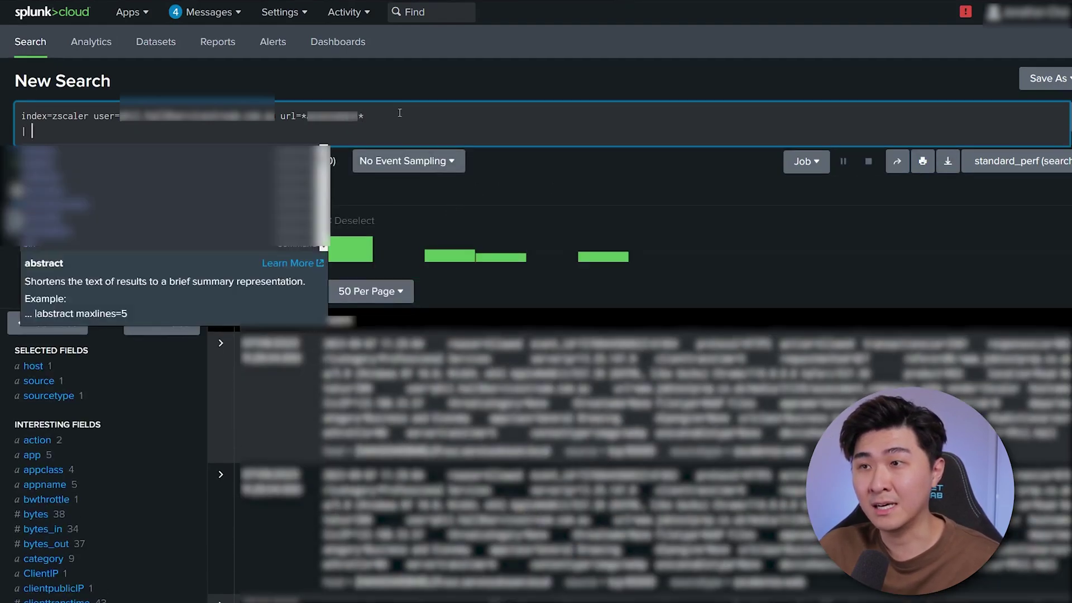
{"action": "type", "text": "stats count by"}
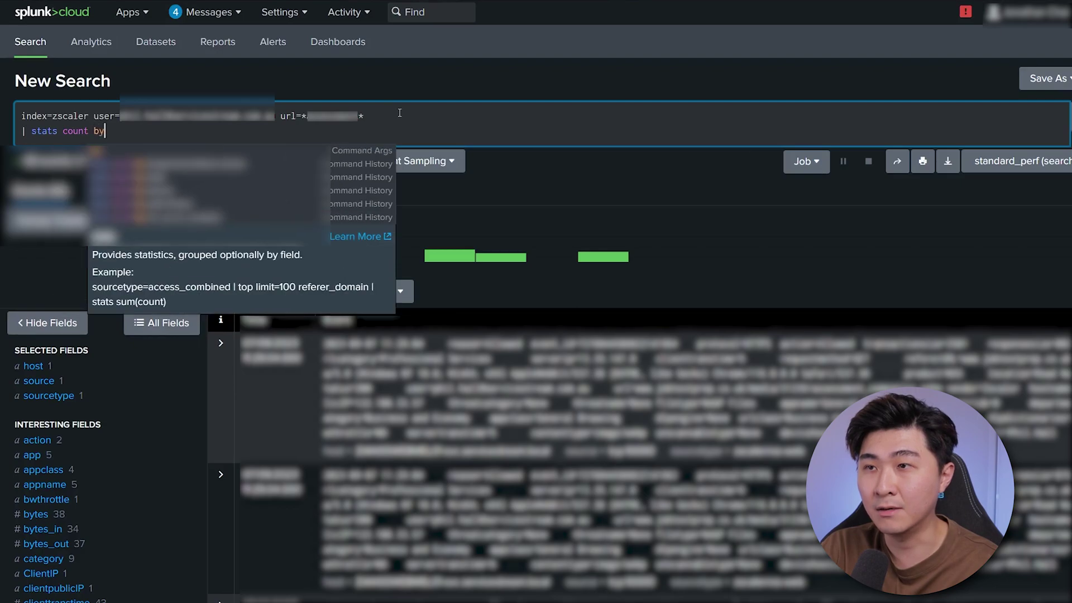
{"action": "type", "text": " user"}
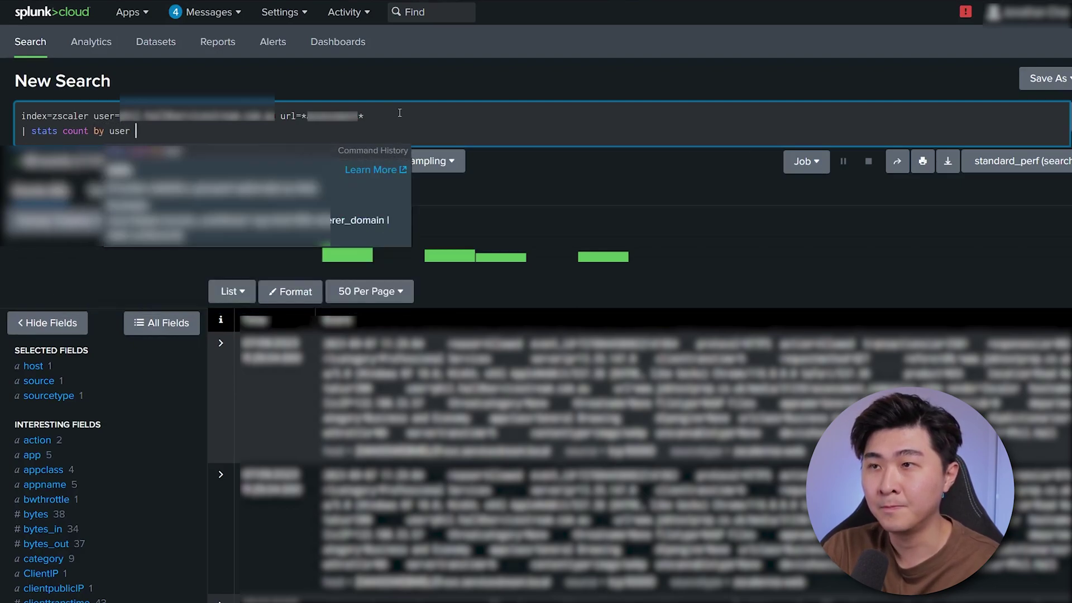
{"action": "type", "text": "url"}
{"action": "key", "text": "Return"}
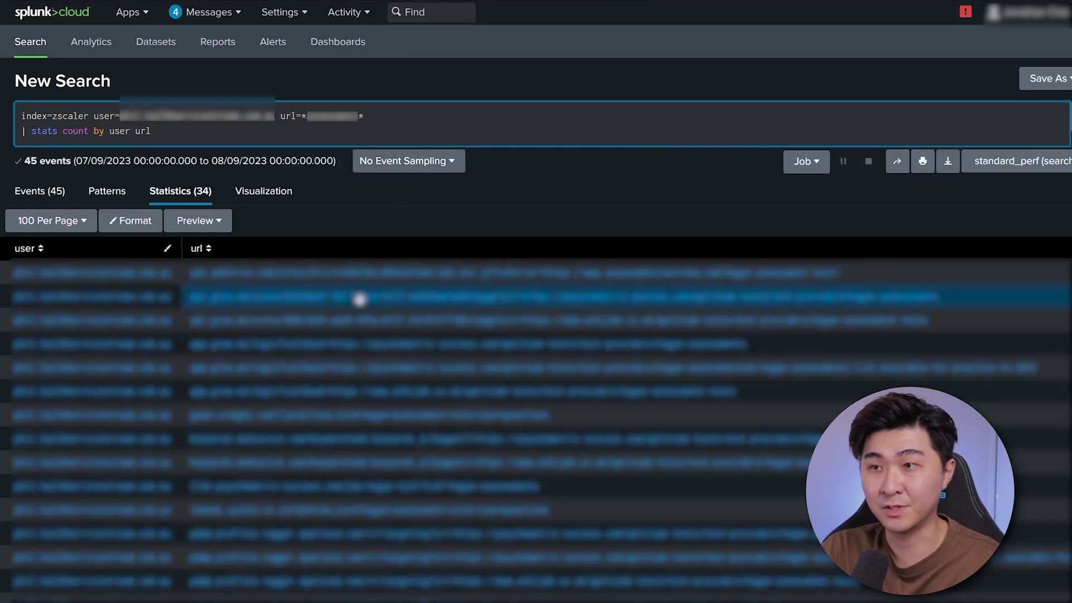
Step: Wrap the url filter with AND url!=*.js* in parentheses, leaving 29 rows
{"action": "scroll", "coordinate": [433, 318], "scroll_direction": "down", "scroll_amount": 2}
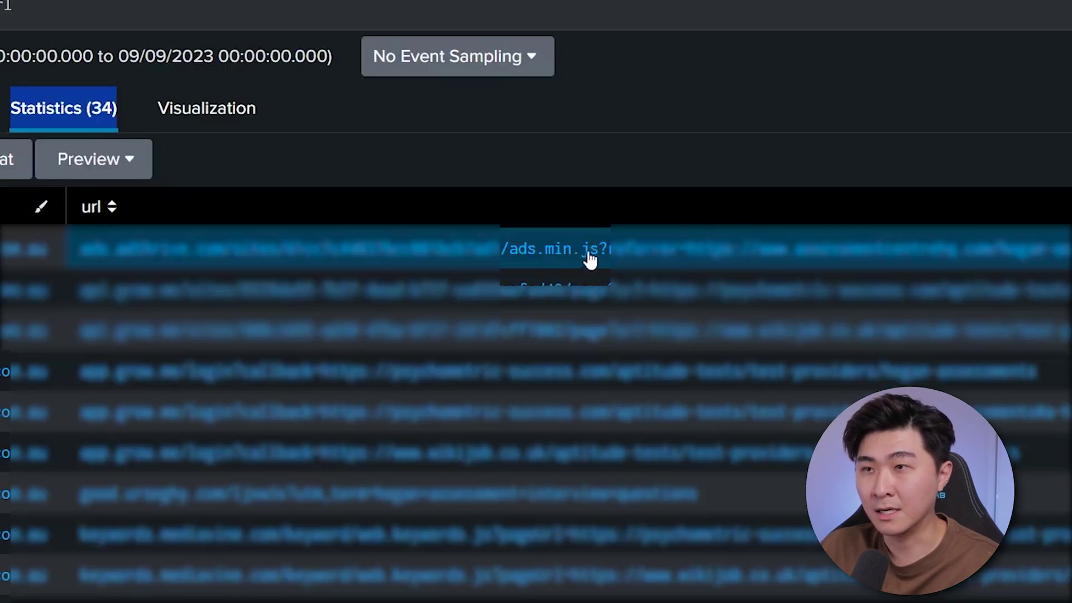
{"action": "left_click_drag", "start_coordinate": [482, 229], "coordinate": [487, 229]}
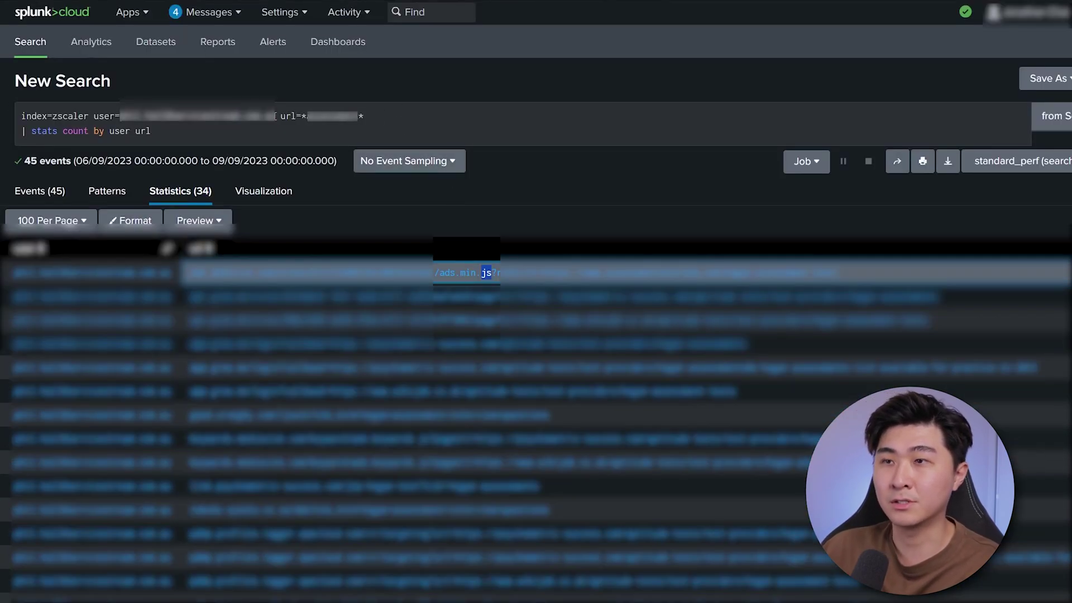
{"action": "left_click", "coordinate": [276, 115]}
{"action": "type", "text": "("}
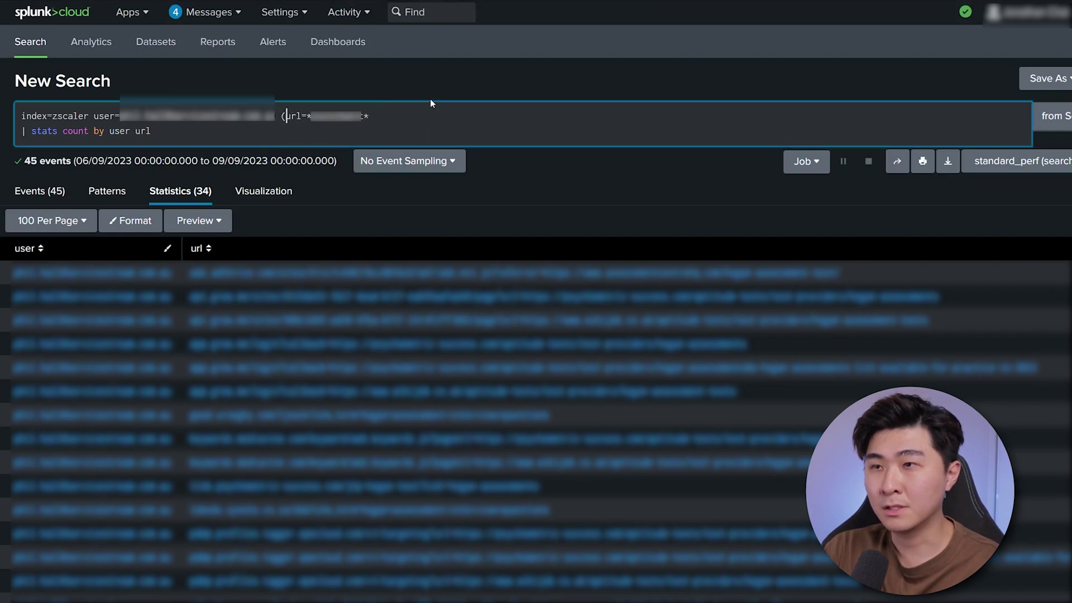
{"action": "left_click", "coordinate": [408, 116]}
{"action": "type", "text": "AND url"}
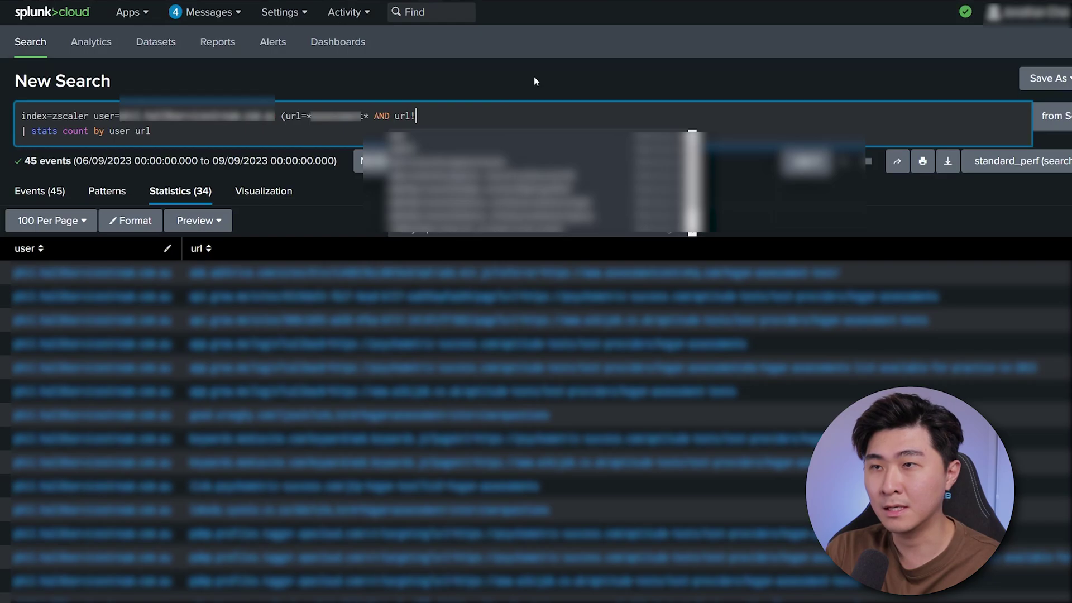
{"action": "type", "text": "!=**"}
{"action": "key", "text": "Left"}
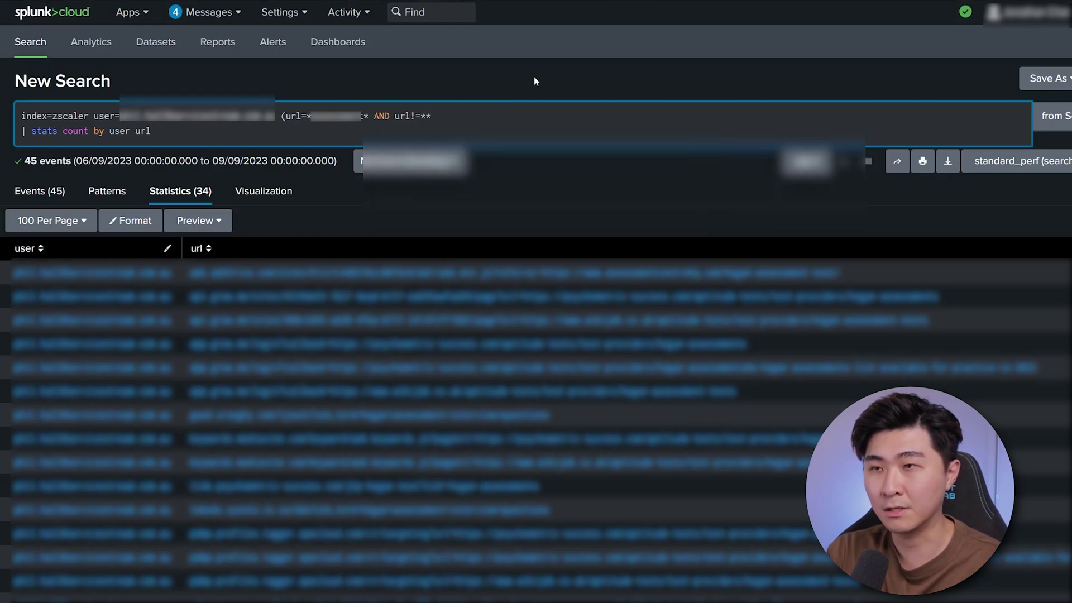
{"action": "type", "text": ".js"}
{"action": "key", "text": "Right"}
{"action": "type", "text": ")"}
{"action": "key", "text": "Return"}
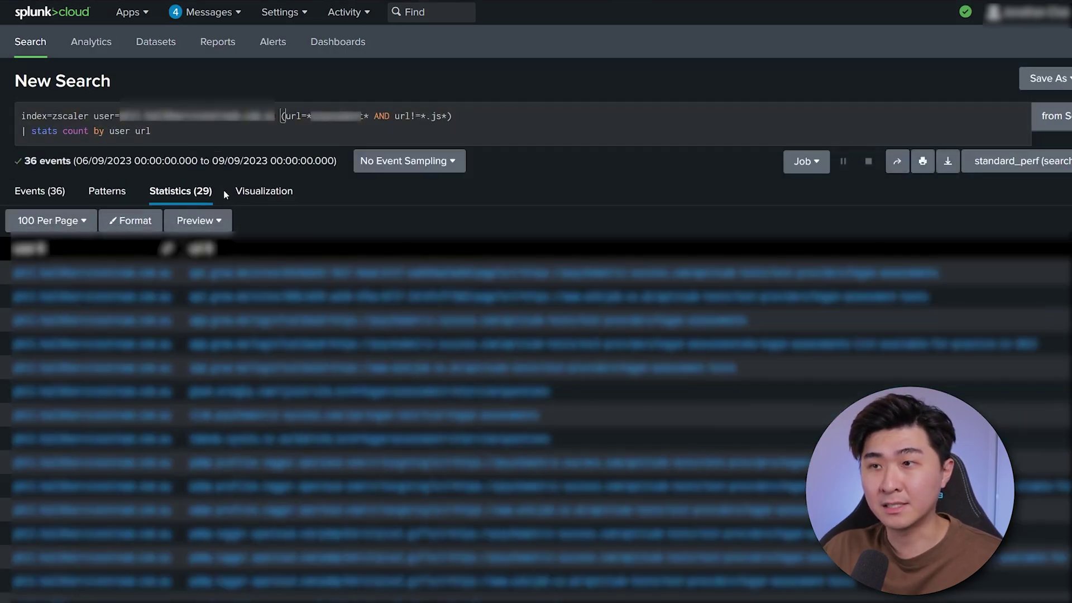
{"action": "left_click_drag", "start_coordinate": [213, 191], "coordinate": [149, 192]}
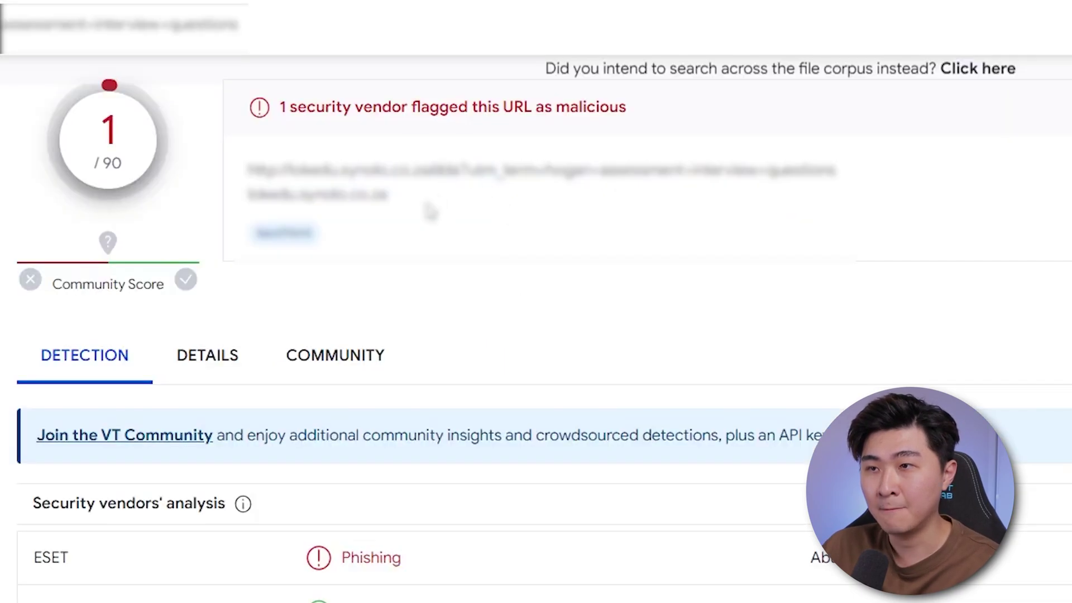
Step: Highlight the scanned URL, its 1/90 detection score and ESET's Phishing verdict
{"action": "left_click_drag", "start_coordinate": [431, 211], "coordinate": [245, 173]}
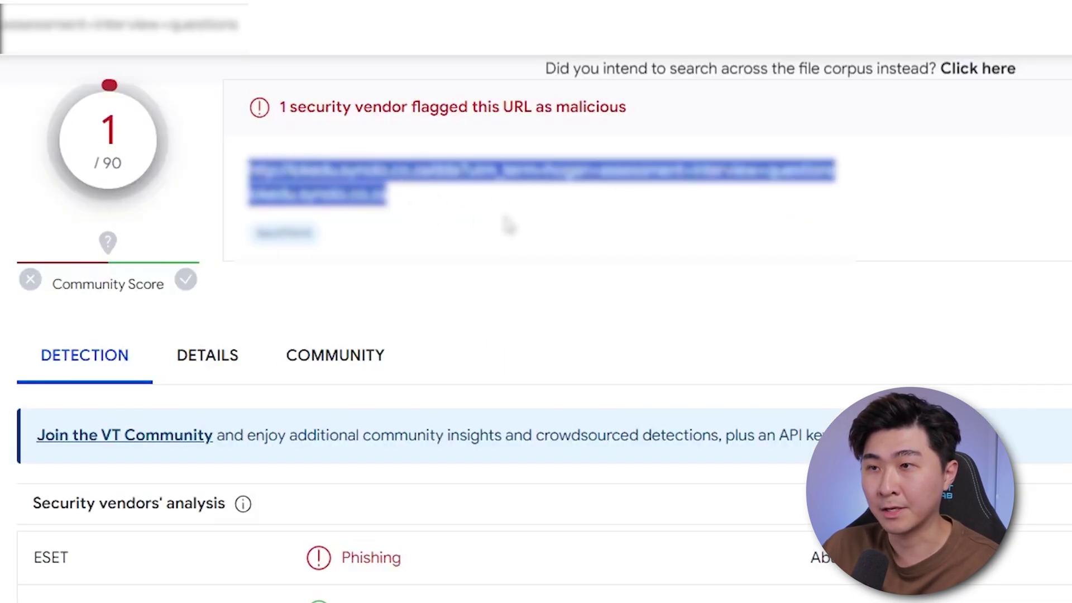
{"action": "left_click", "coordinate": [586, 130]}
{"action": "left_click_drag", "start_coordinate": [647, 116], "coordinate": [279, 132]}
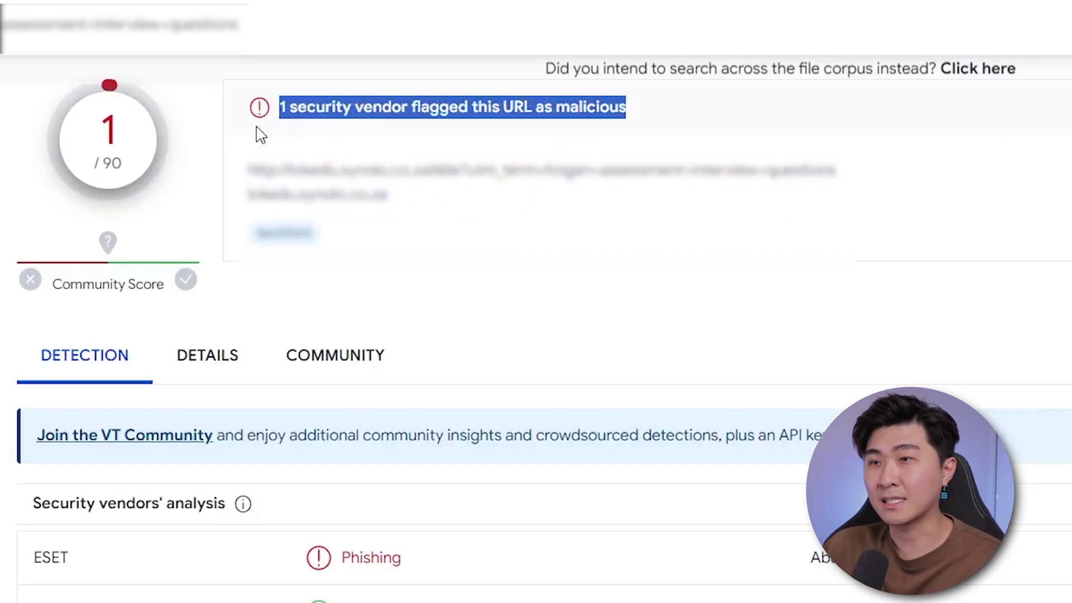
{"action": "left_click_drag", "start_coordinate": [402, 558], "coordinate": [373, 557]}
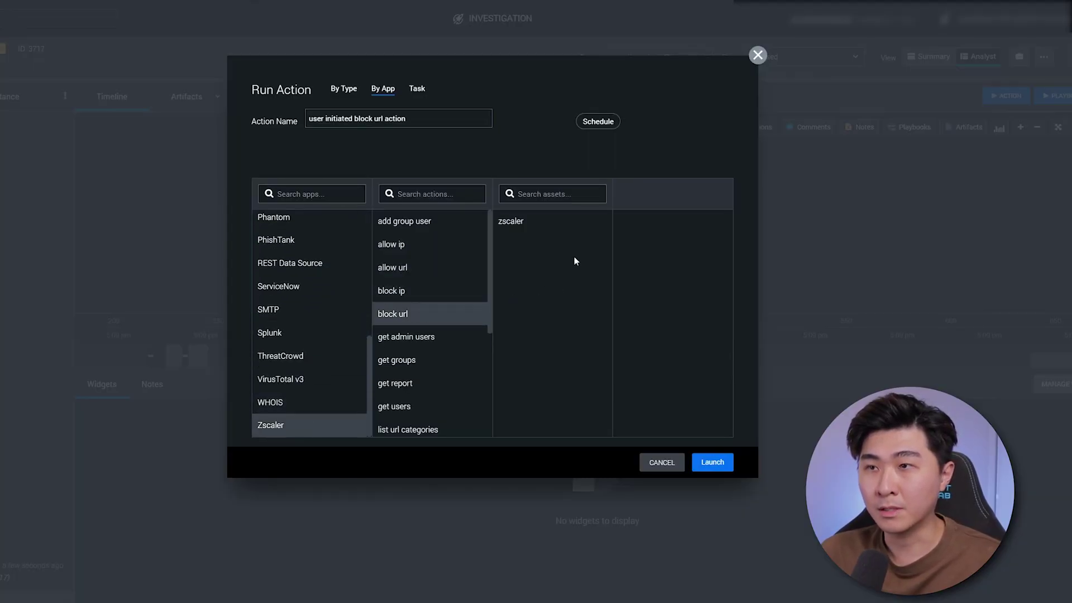
Step: Select the zscaler asset and launch the block url action
{"action": "left_click", "coordinate": [538, 224]}
{"action": "left_click", "coordinate": [713, 462]}
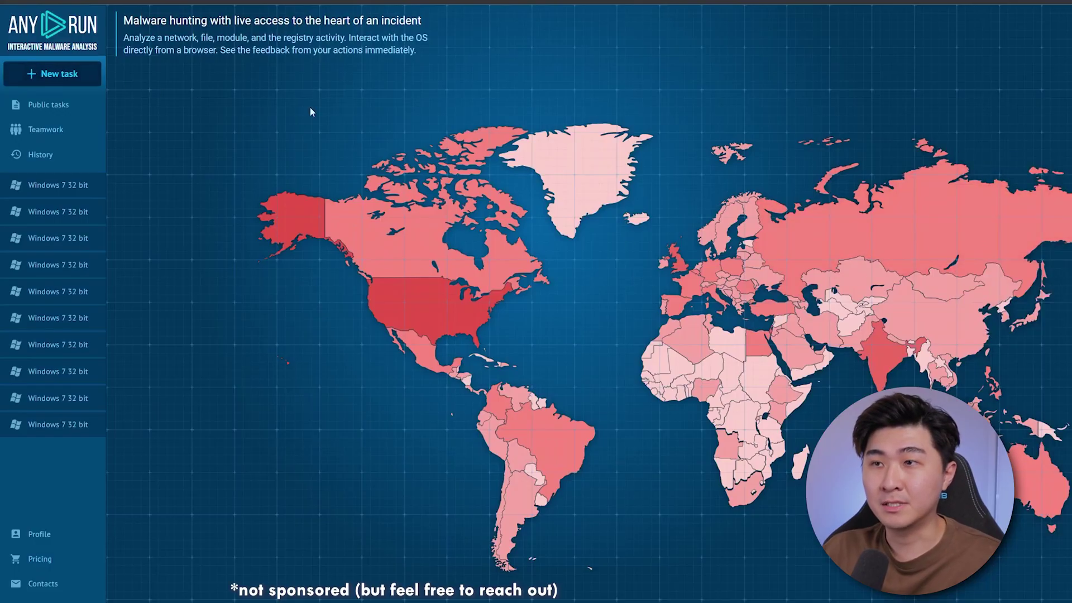
Step: Paste the URL into a new task set to open in Google Chrome and run it publicly
{"action": "mouse_move", "coordinate": [479, 190]}
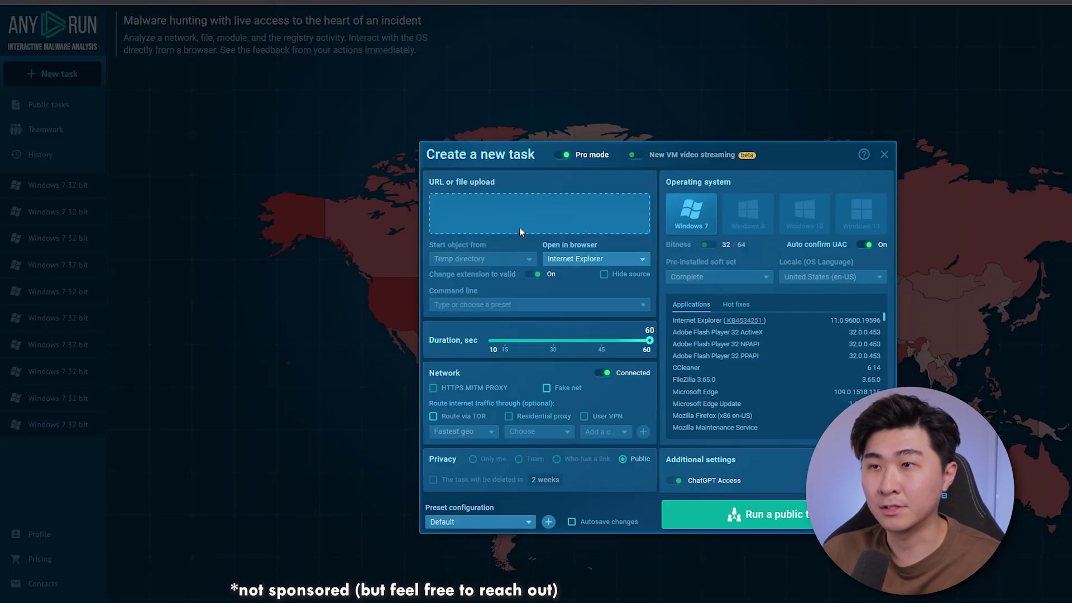
{"action": "key", "text": "ctrl+v"}
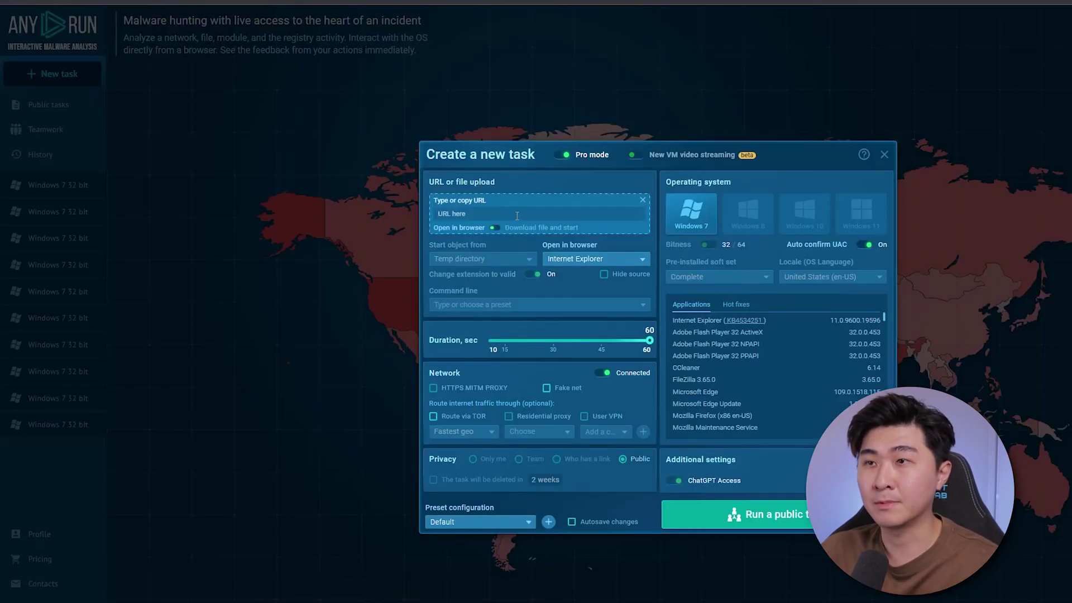
{"action": "left_click", "coordinate": [580, 262]}
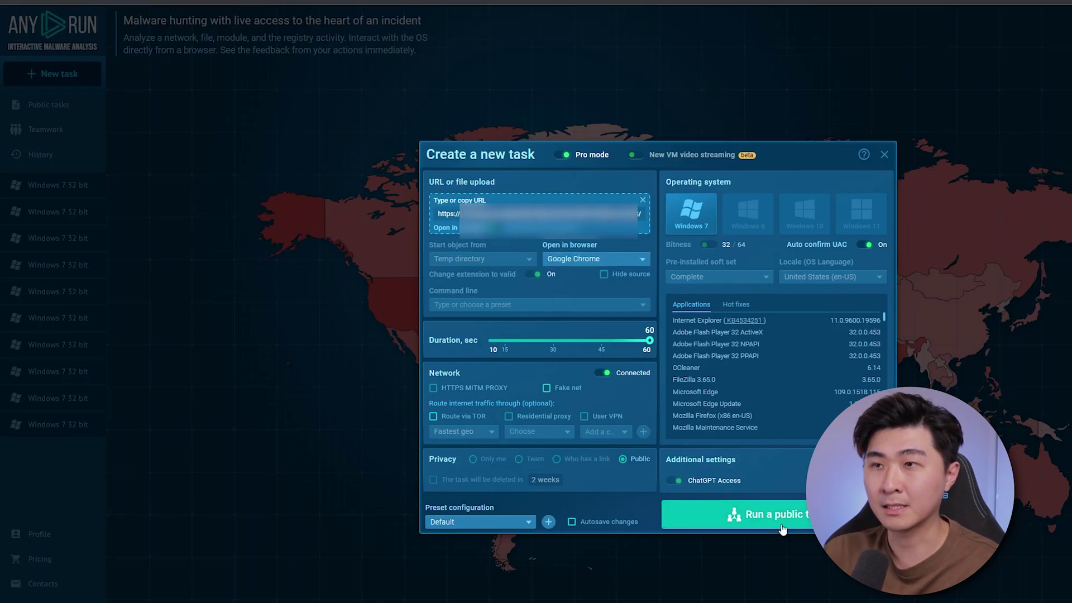
{"action": "left_click", "coordinate": [759, 509]}
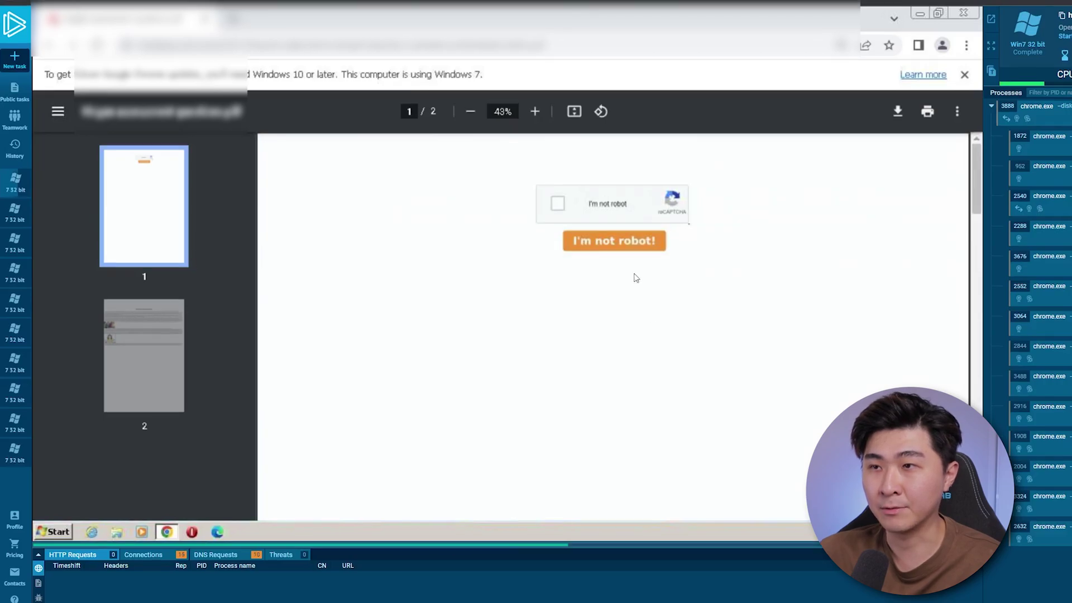
Step: Click the PDF's "I'm not robot!" button inside the sandbox VM
{"action": "left_click", "coordinate": [596, 250]}
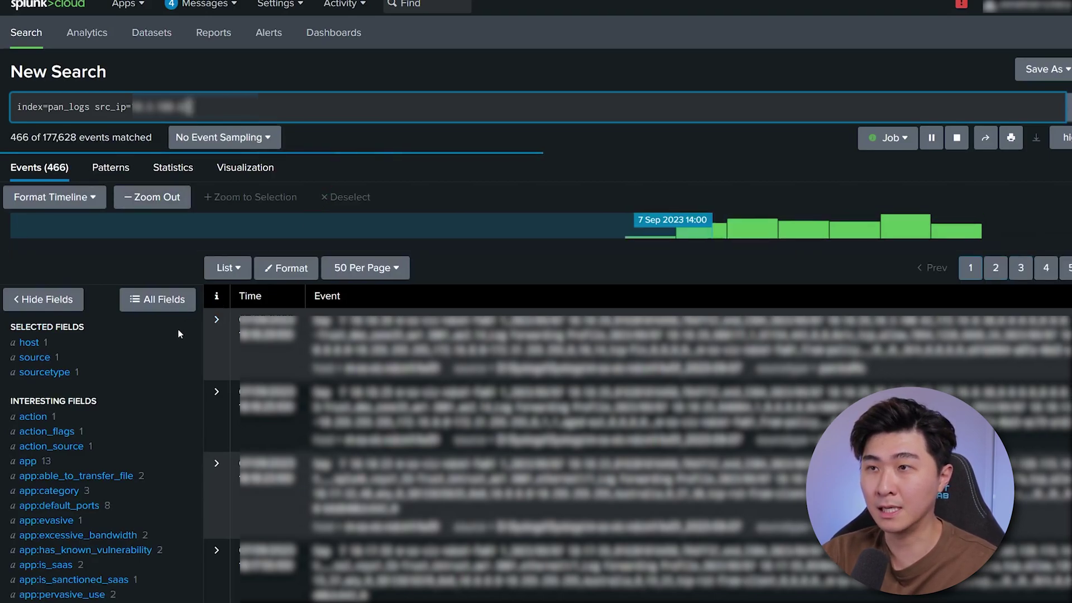
Step: Pipe pan_logs through table src_ip dest_ip, iplocation dest_ip and search Country!=Australia
{"action": "key", "text": "shift+Return"}
{"action": "type", "text": "|"}
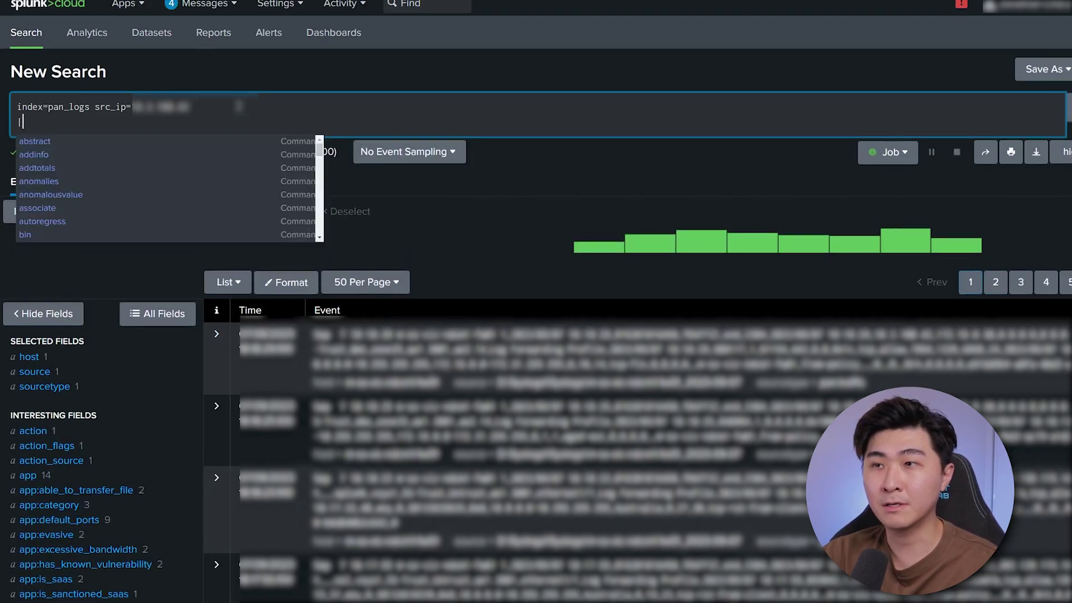
{"action": "type", "text": " table src_ip dest_ip"}
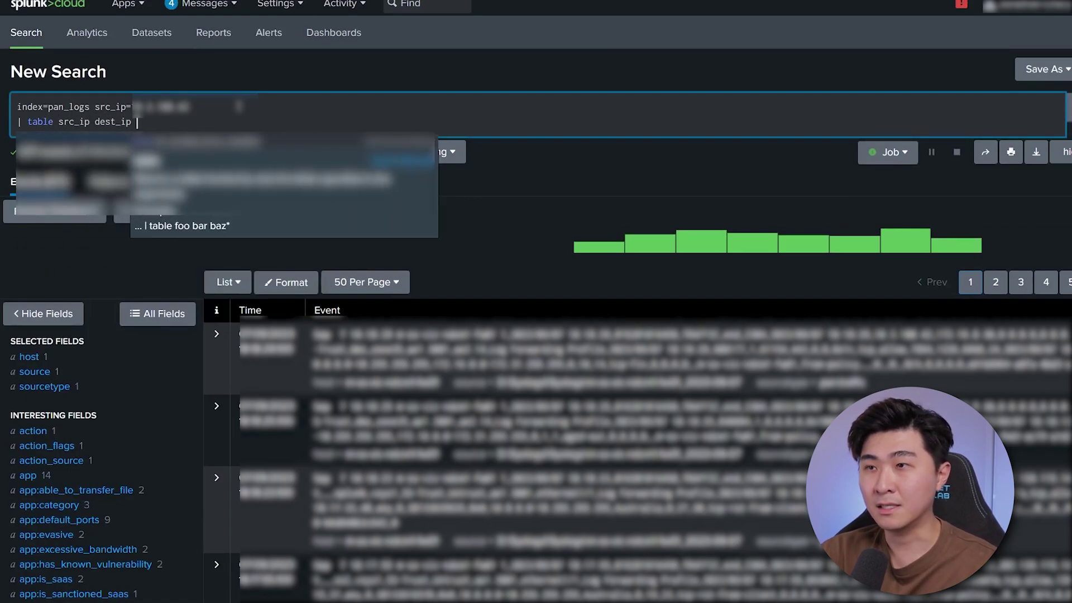
{"action": "key", "text": "Return"}
{"action": "type", "text": "| iploca"}
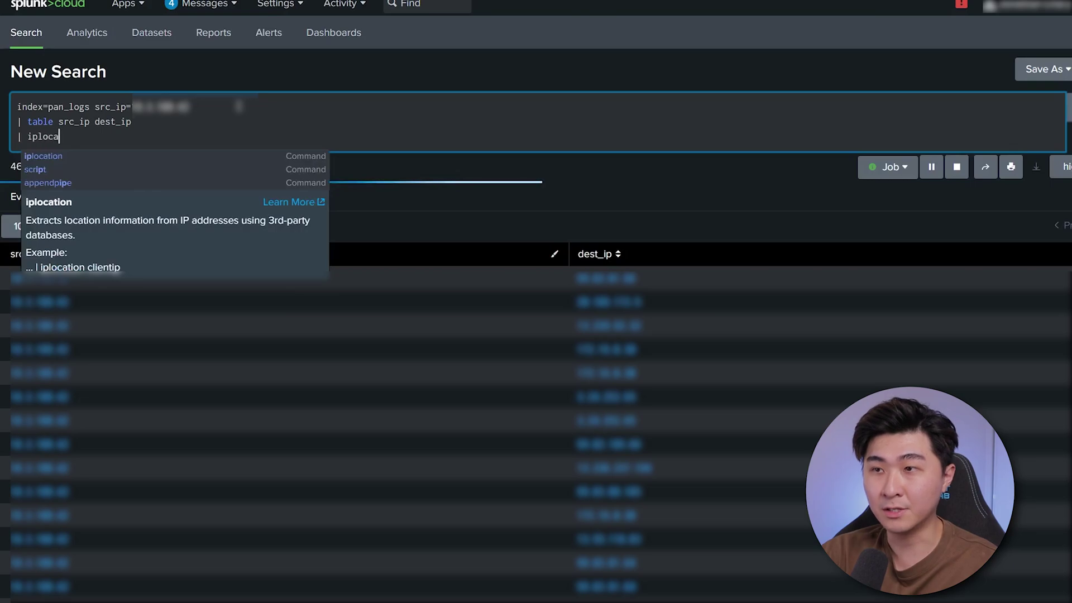
{"action": "type", "text": "tion dest_ip"}
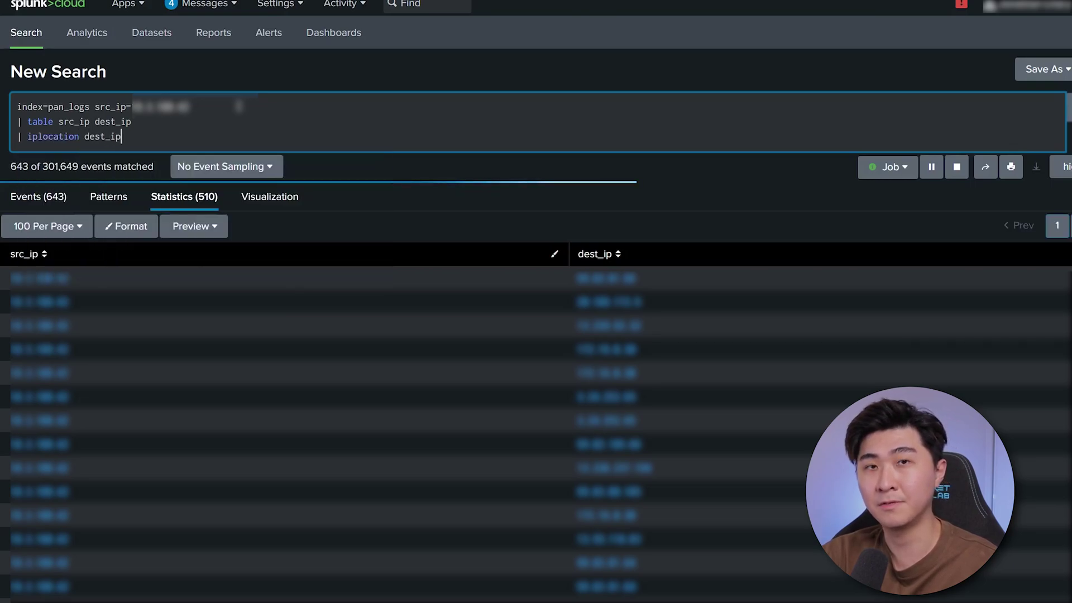
{"action": "key", "text": "Return"}
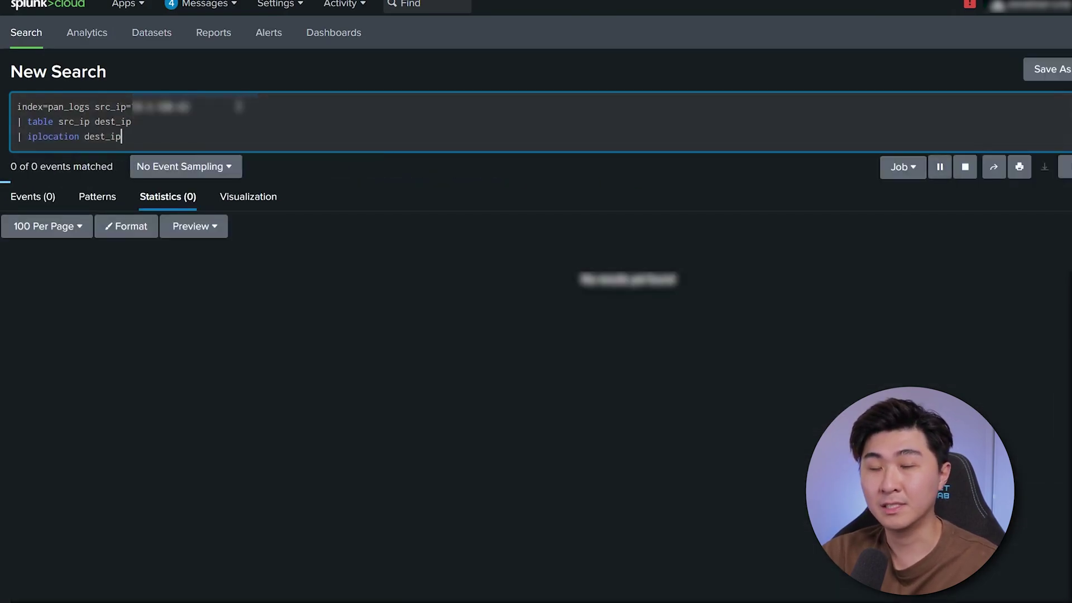
{"action": "key", "text": "shift+Return"}
{"action": "type", "text": "| search"}
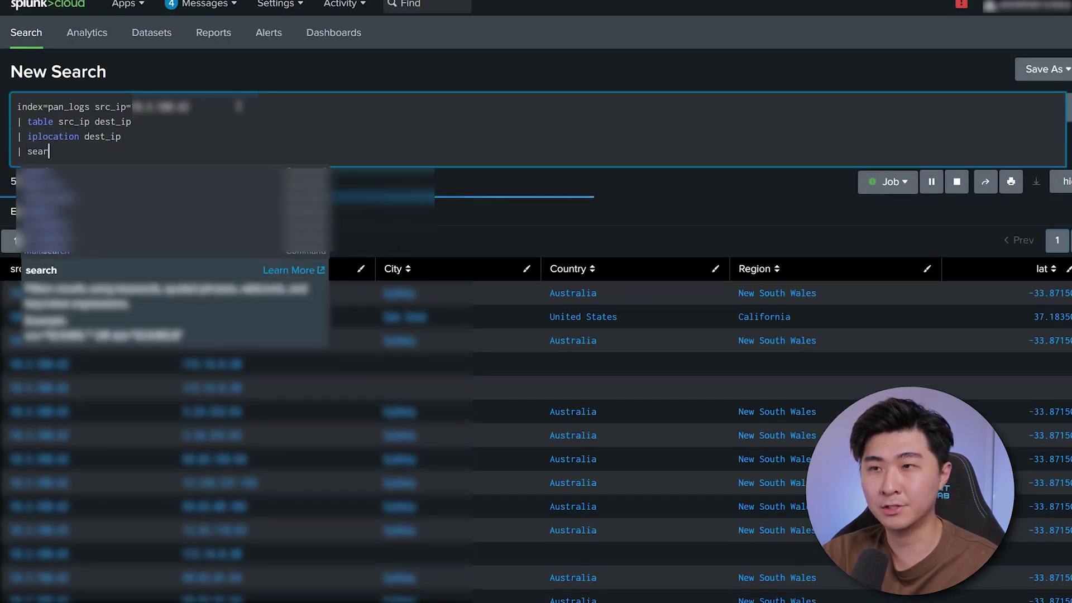
{"action": "type", "text": " Country"}
{"action": "key", "text": "BackSpace"}
{"action": "type", "text": "!=Australia"}
{"action": "key", "text": "Return"}
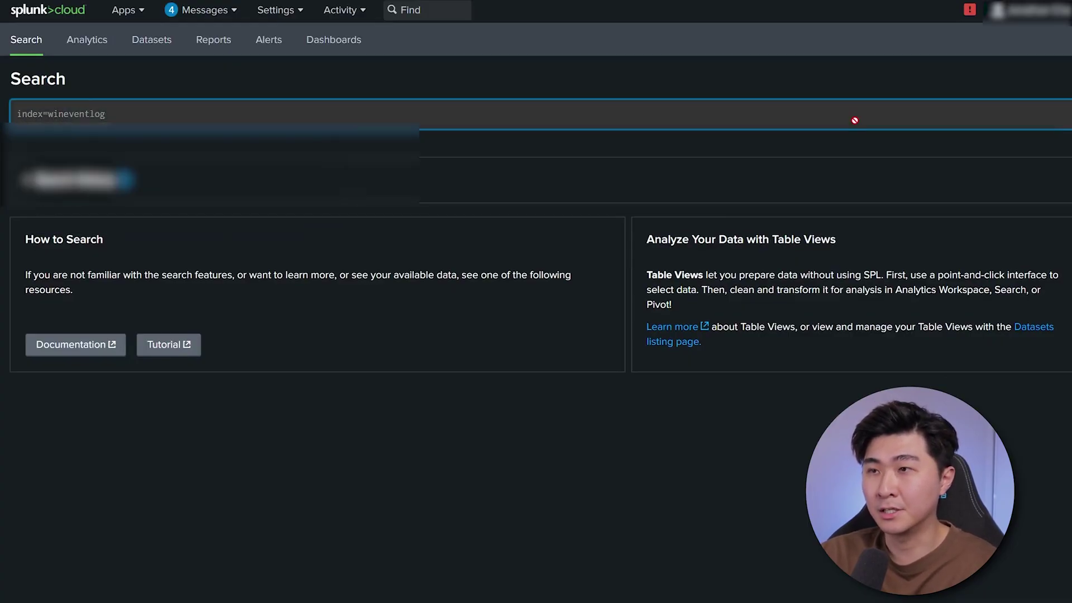
Step: Run the Windows event log search and narrow it to the Security source and successful logon events
{"action": "key", "text": "Return"}
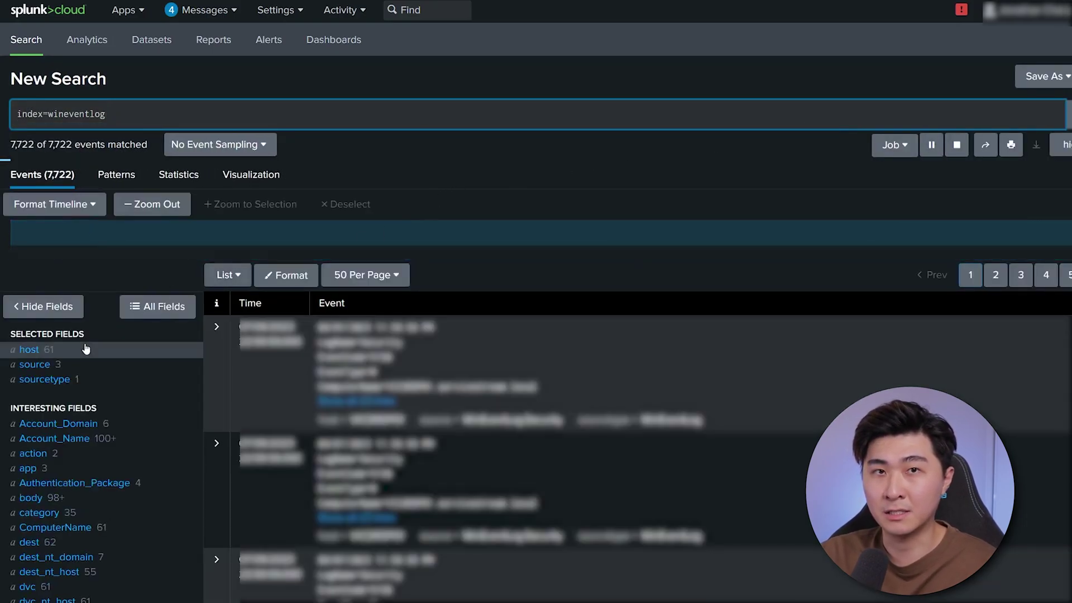
{"action": "left_click", "coordinate": [34, 364]}
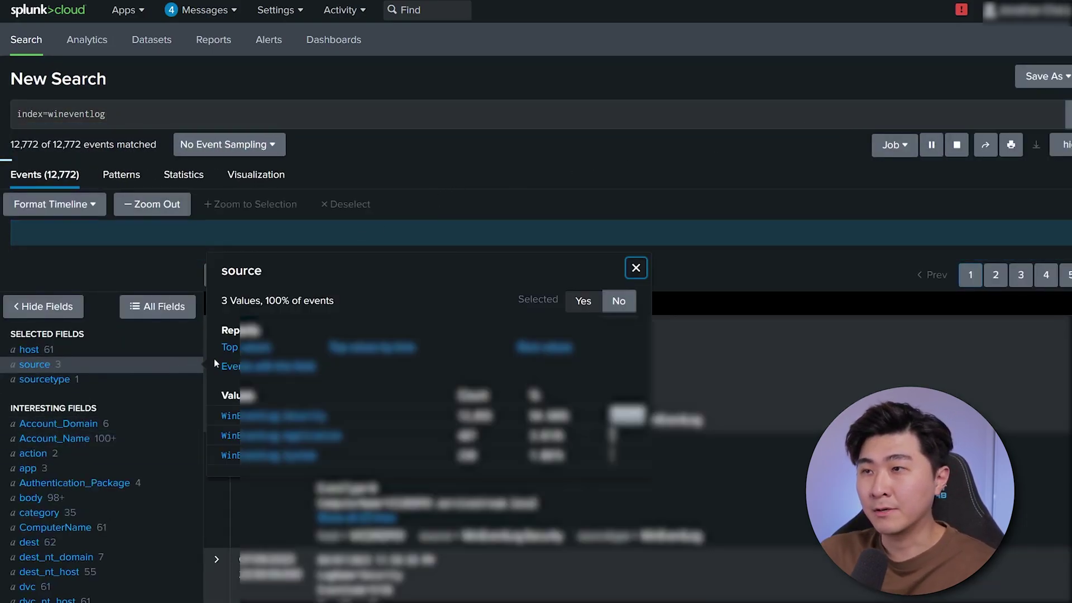
{"action": "left_click", "coordinate": [300, 418]}
{"action": "scroll", "coordinate": [64, 503], "scroll_direction": "down", "scroll_amount": 5}
{"action": "left_click", "coordinate": [66, 534]}
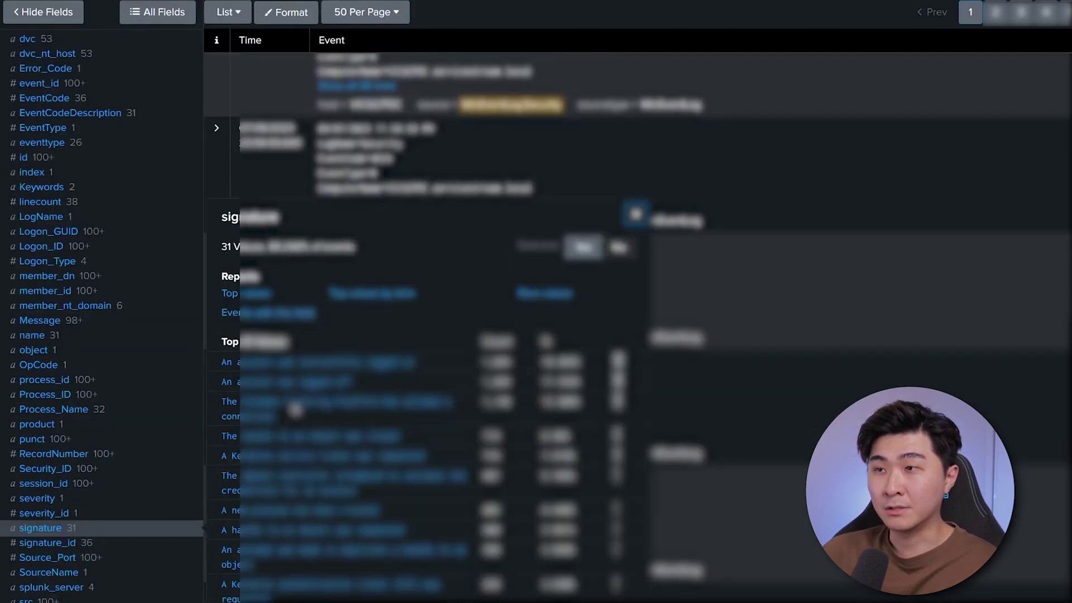
{"action": "left_click", "coordinate": [358, 363]}
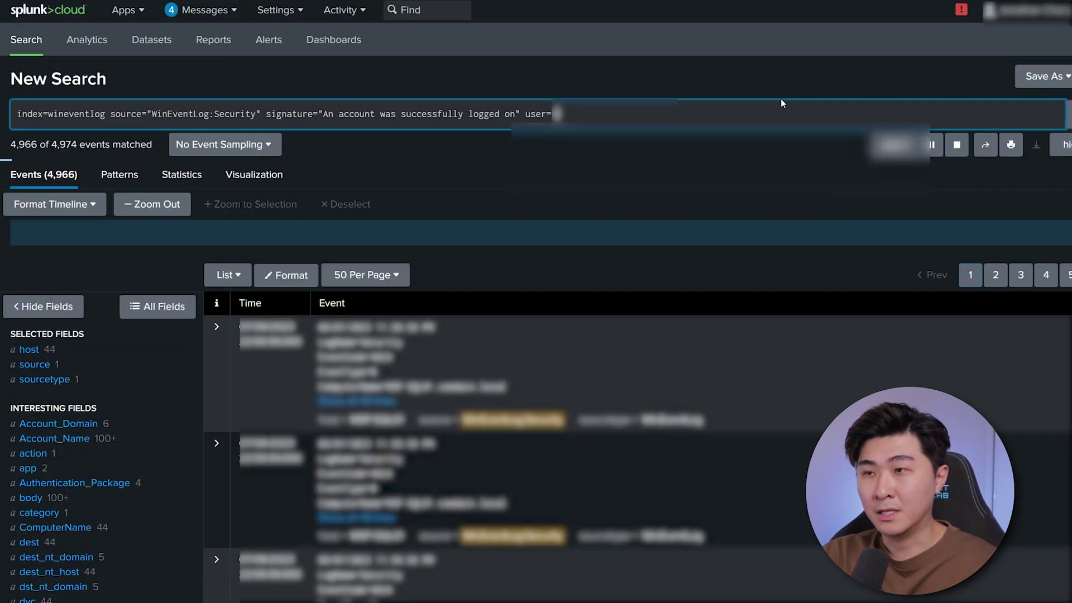
Step: Add | table _time user signature and | sort - _time, then rerun the search
{"action": "key", "text": "shift+Return"}
{"action": "type", "text": "| tab"}
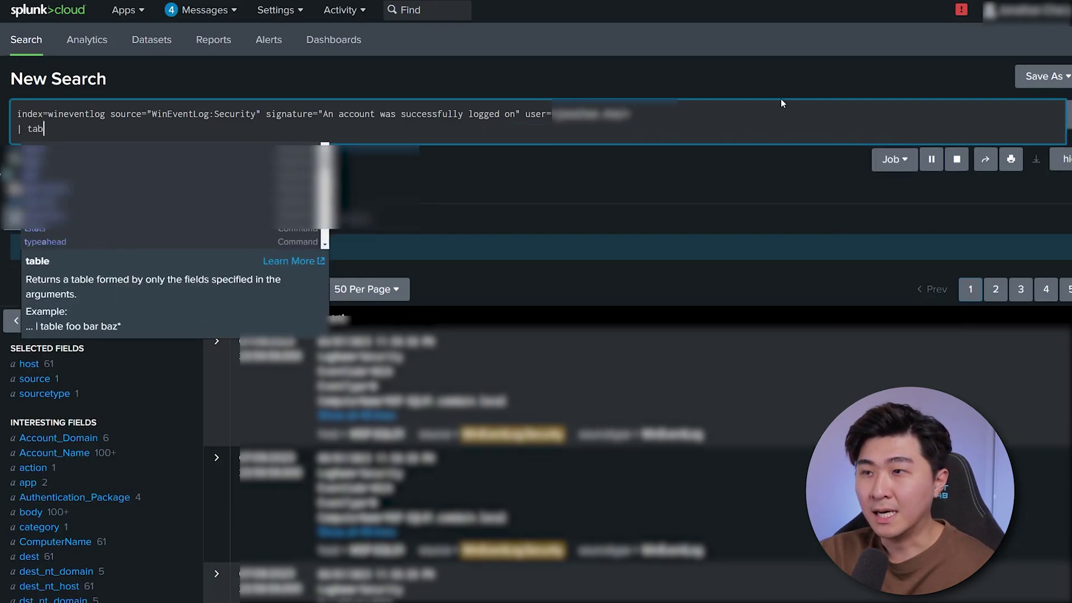
{"action": "type", "text": "le _time user sign"}
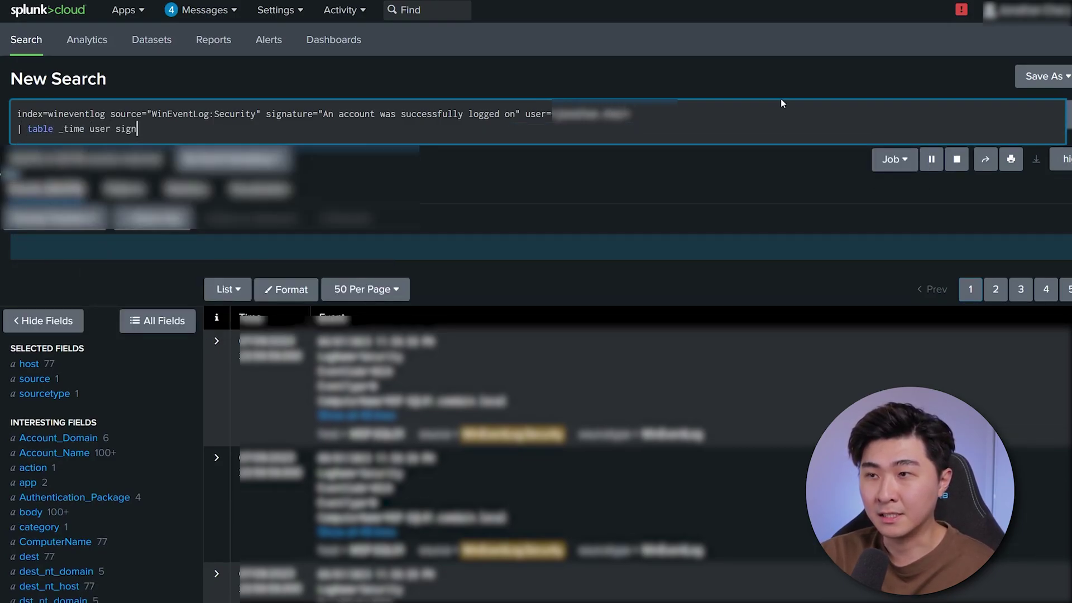
{"action": "type", "text": "ature"}
{"action": "key", "text": "shift+Return"}
{"action": "type", "text": "| sort -"}
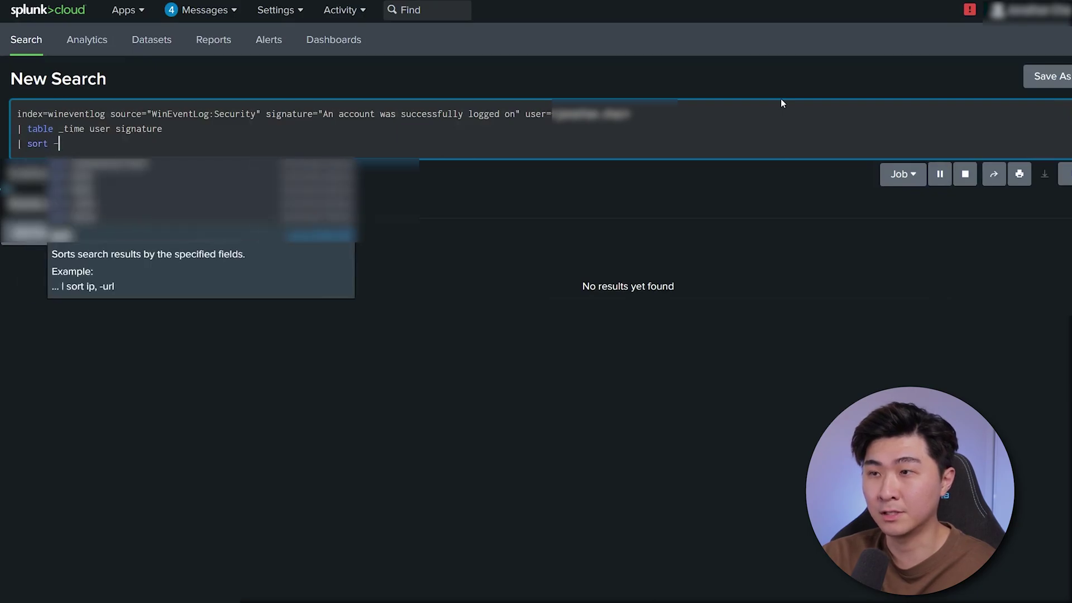
{"action": "type", "text": " _time"}
{"action": "key", "text": "Return"}
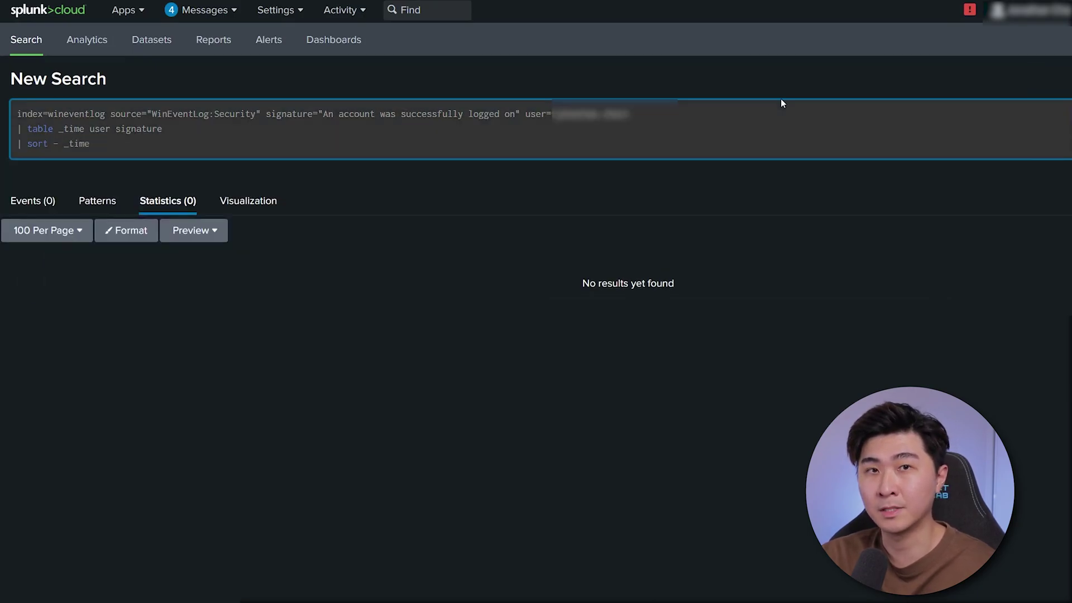